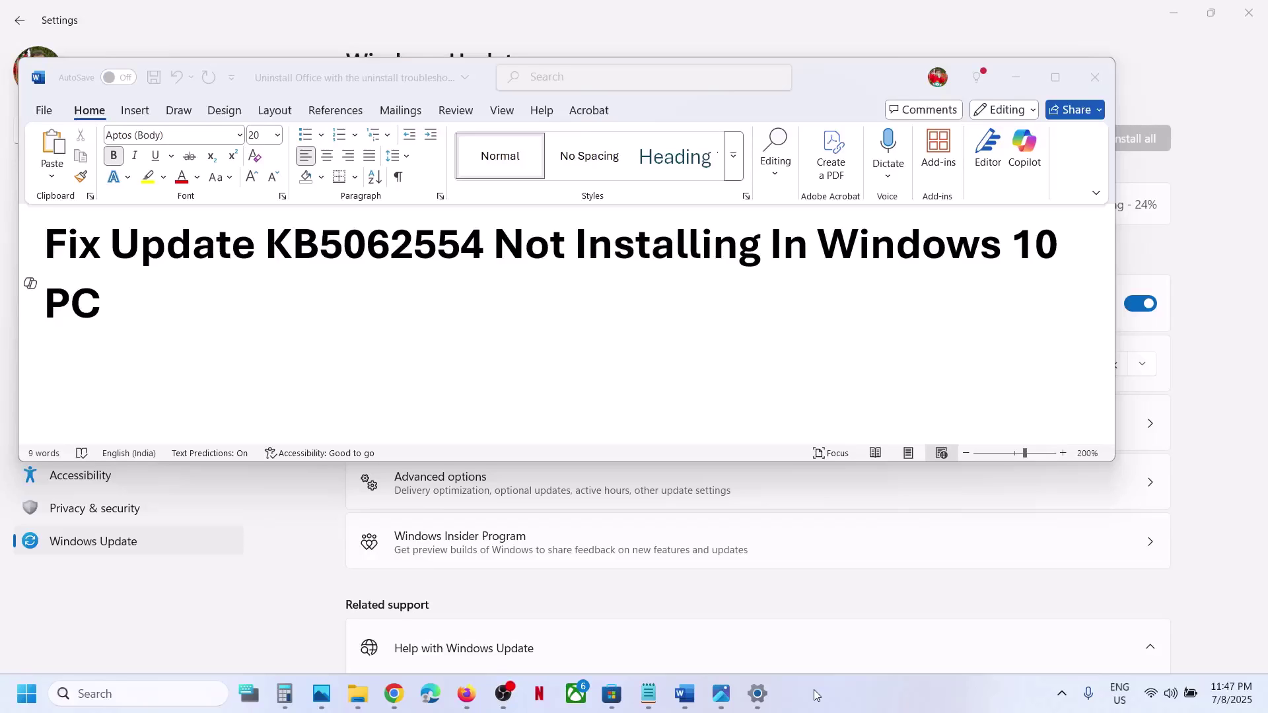
Select update number KB5062554 in the title document and bring up the KB5015807 fix guide
click(413, 247)
double_click(414, 248)
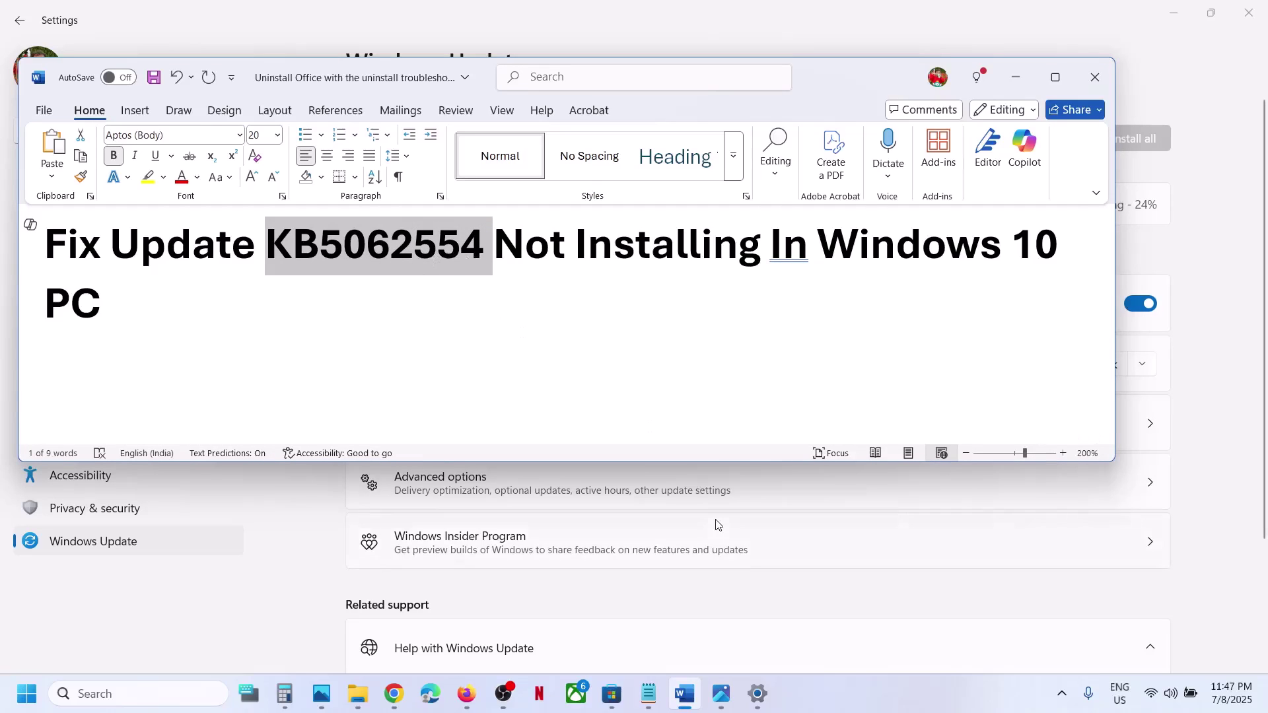
click(849, 688)
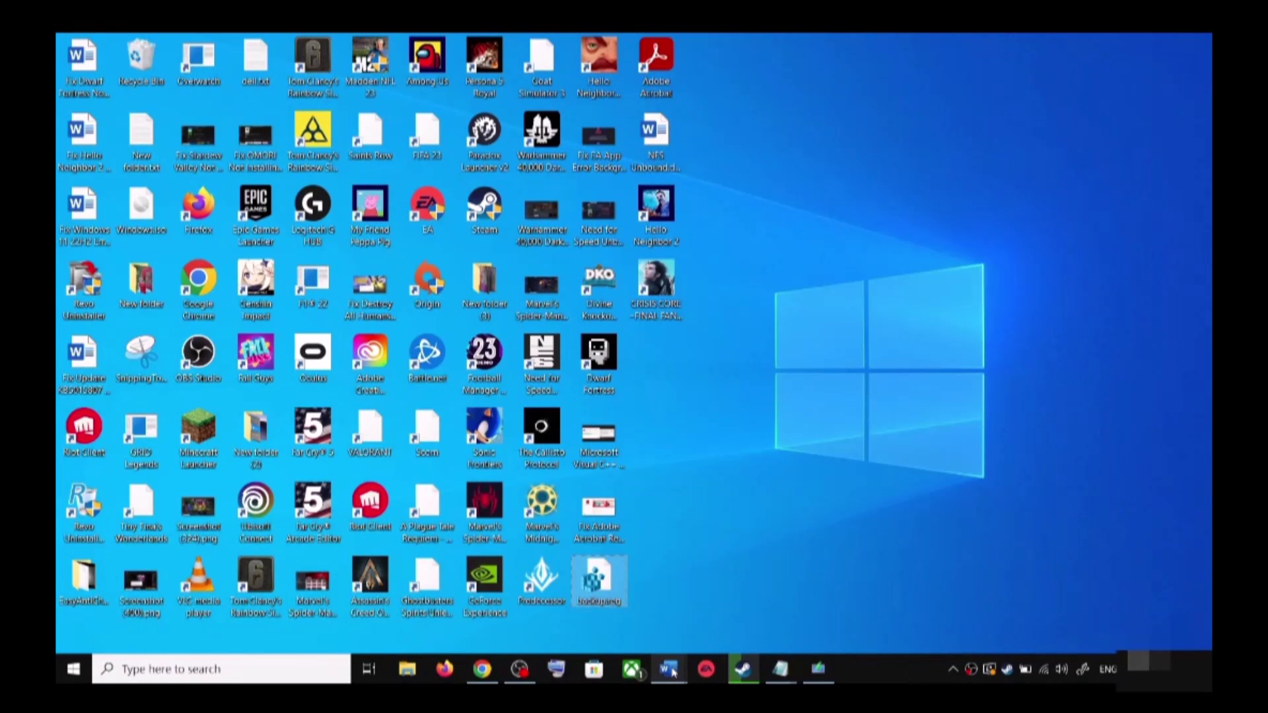
mouse_move(673, 672)
click(753, 598)
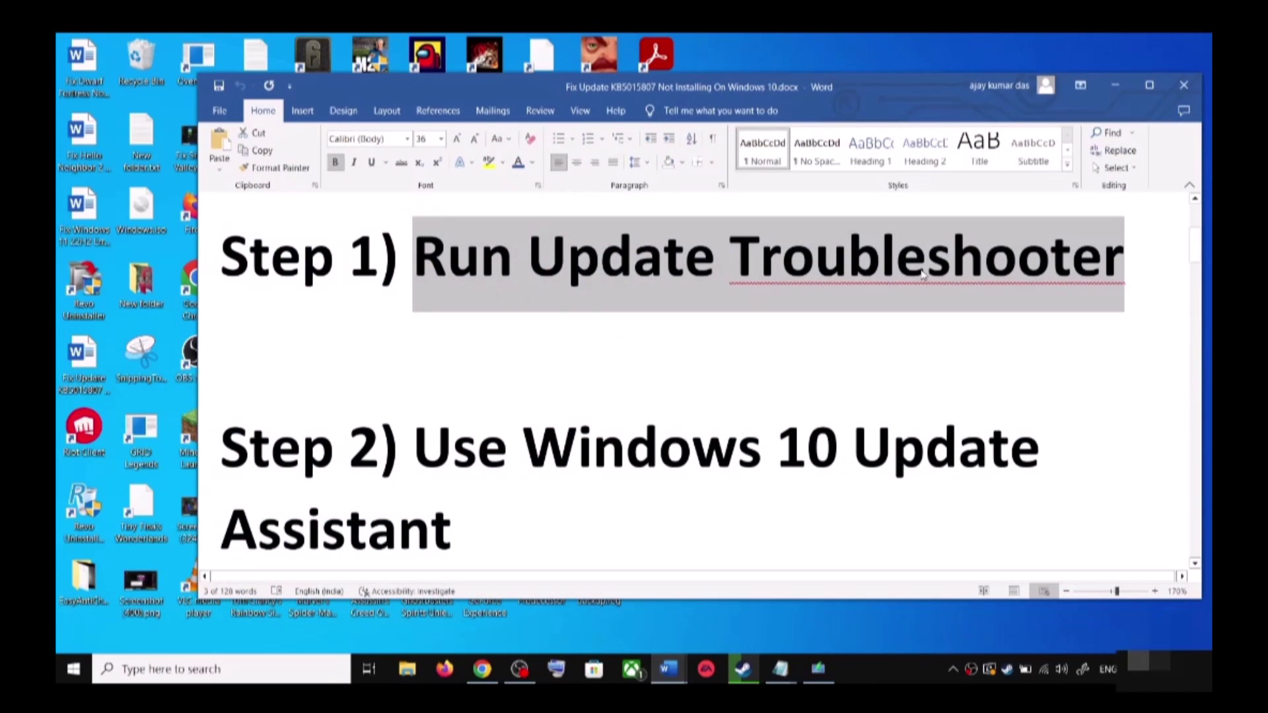
Run the Windows Update troubleshooter from Update & Security's Additional troubleshooters
key(super+i)
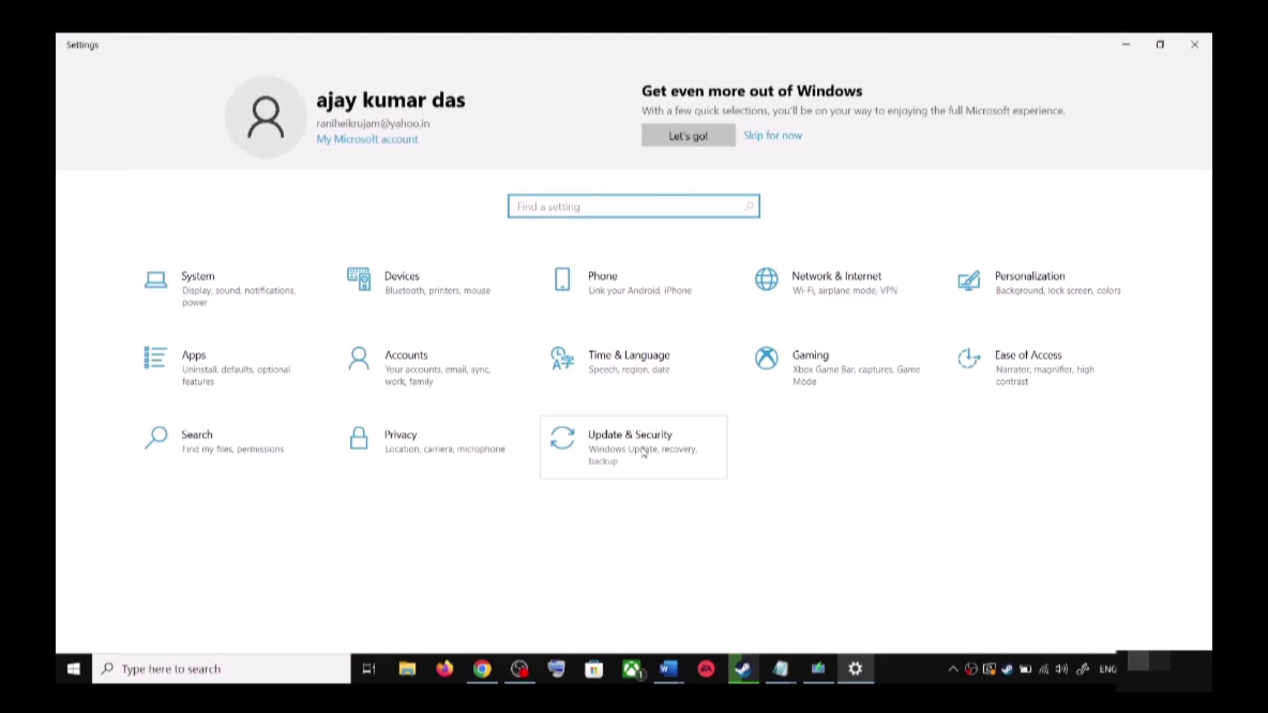
click(644, 453)
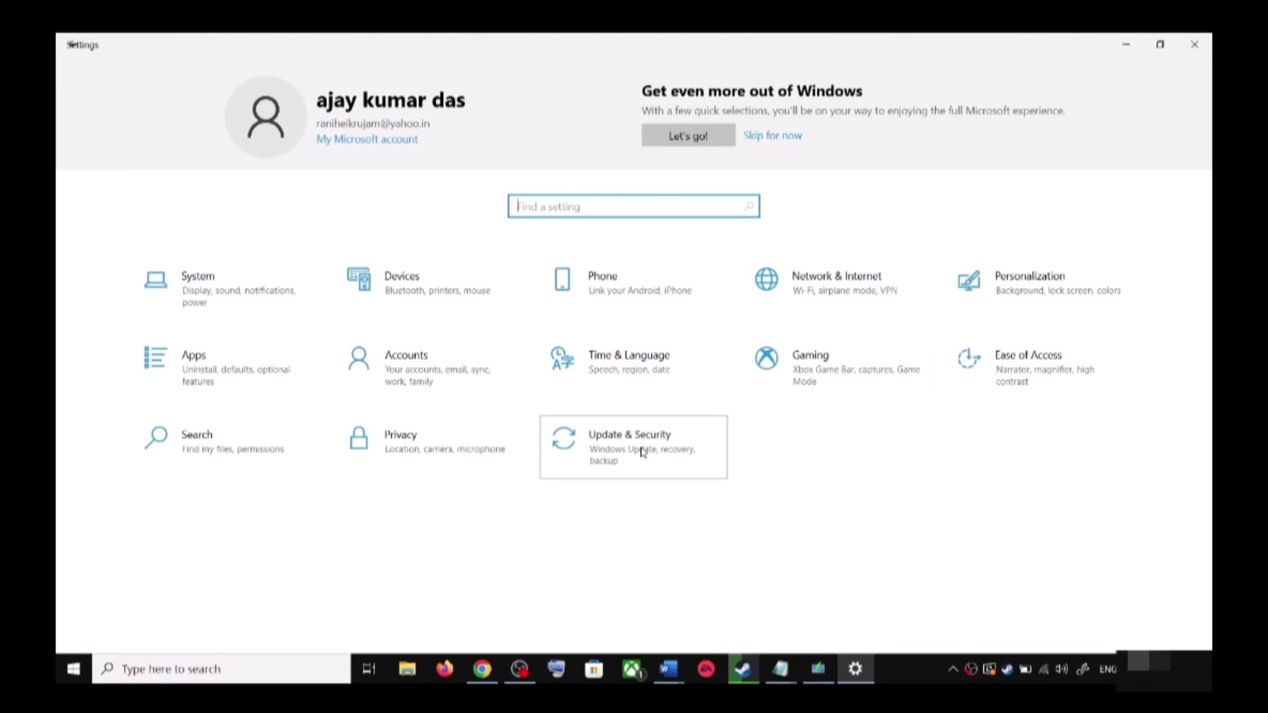
click(151, 352)
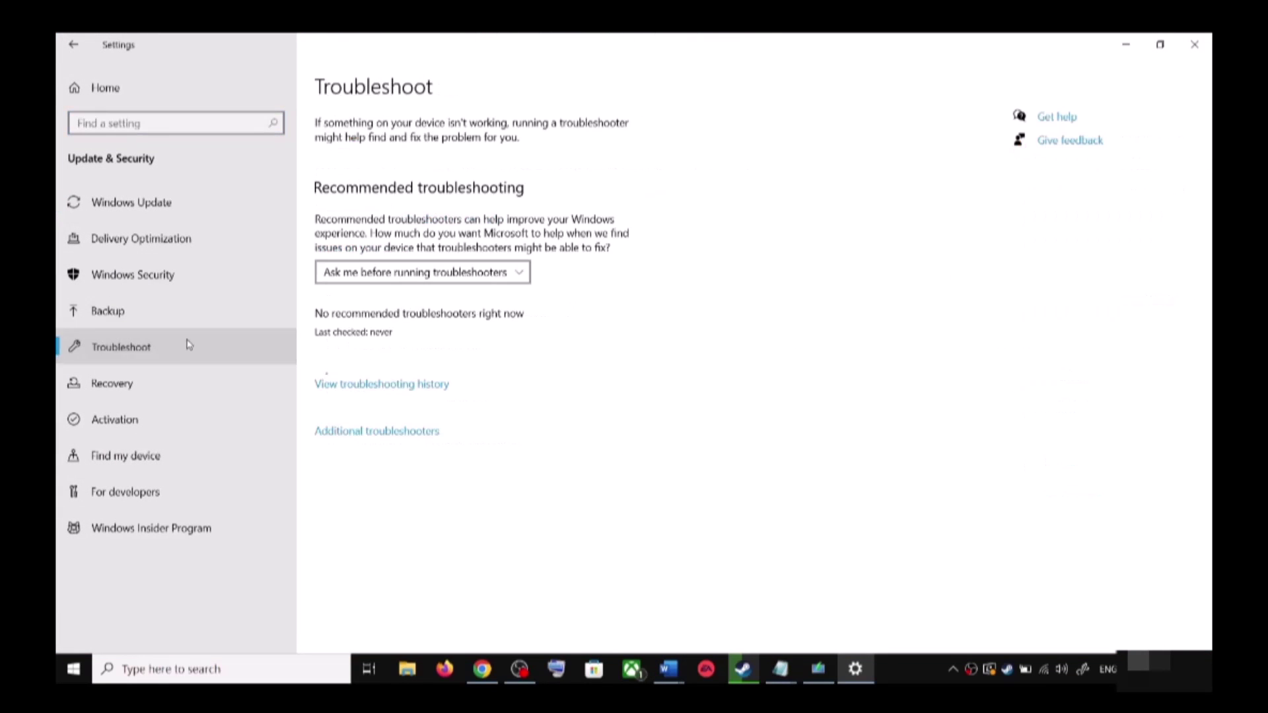
click(395, 436)
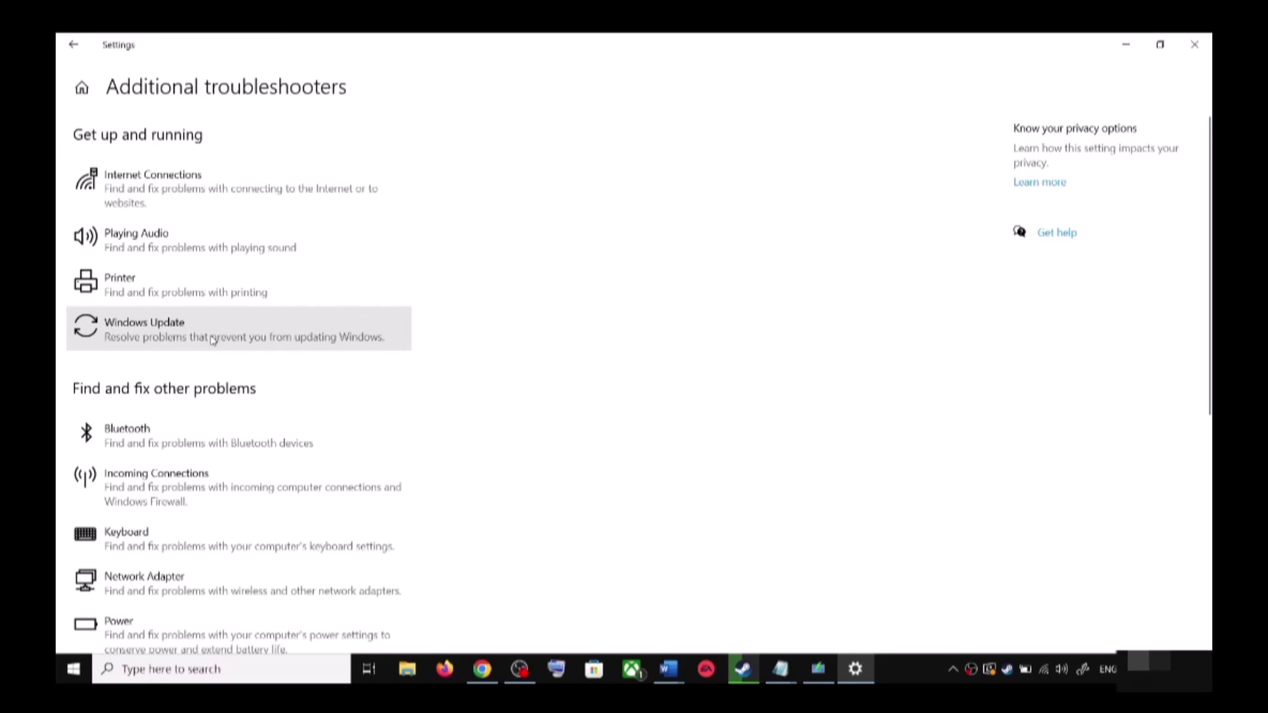
click(196, 339)
click(367, 377)
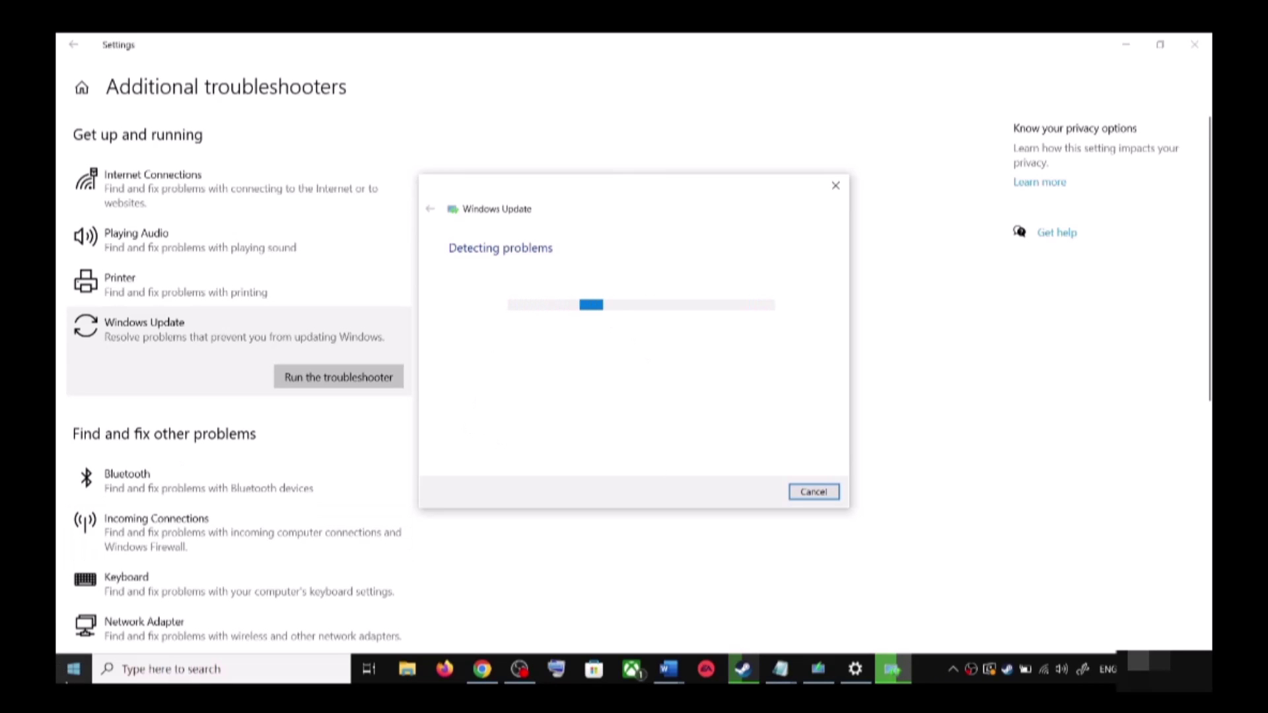
click(73, 669)
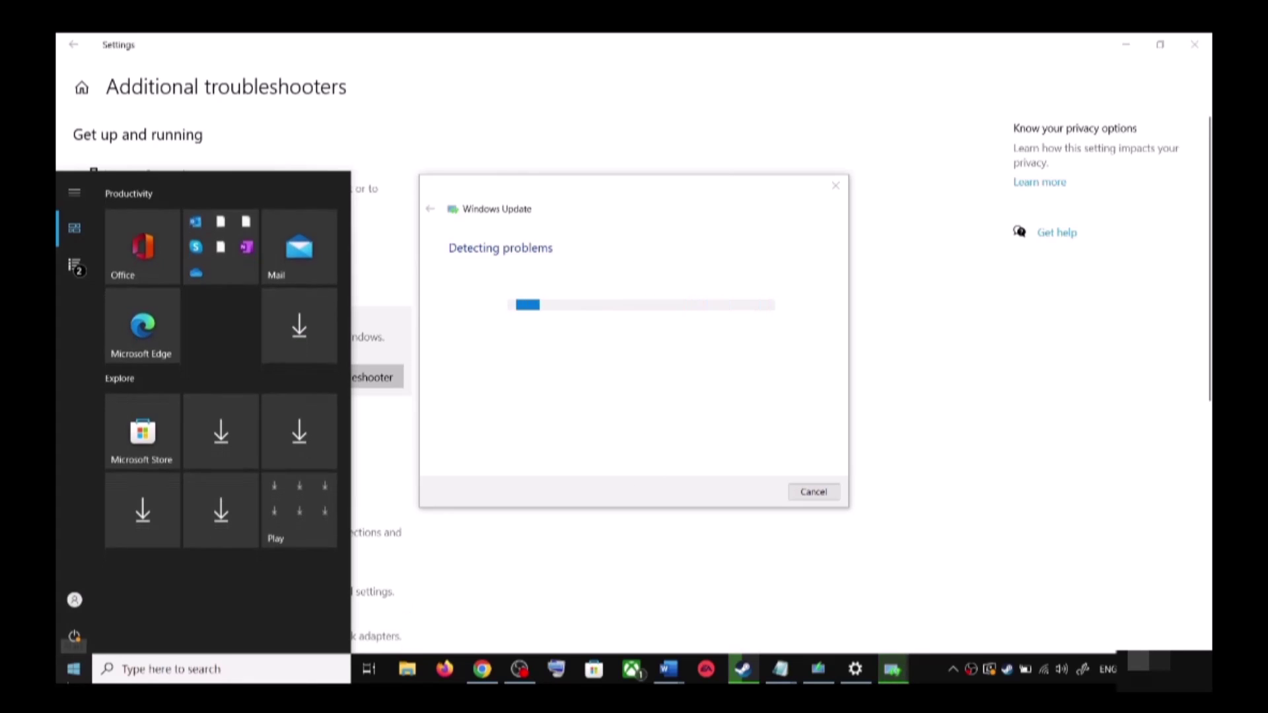
click(76, 638)
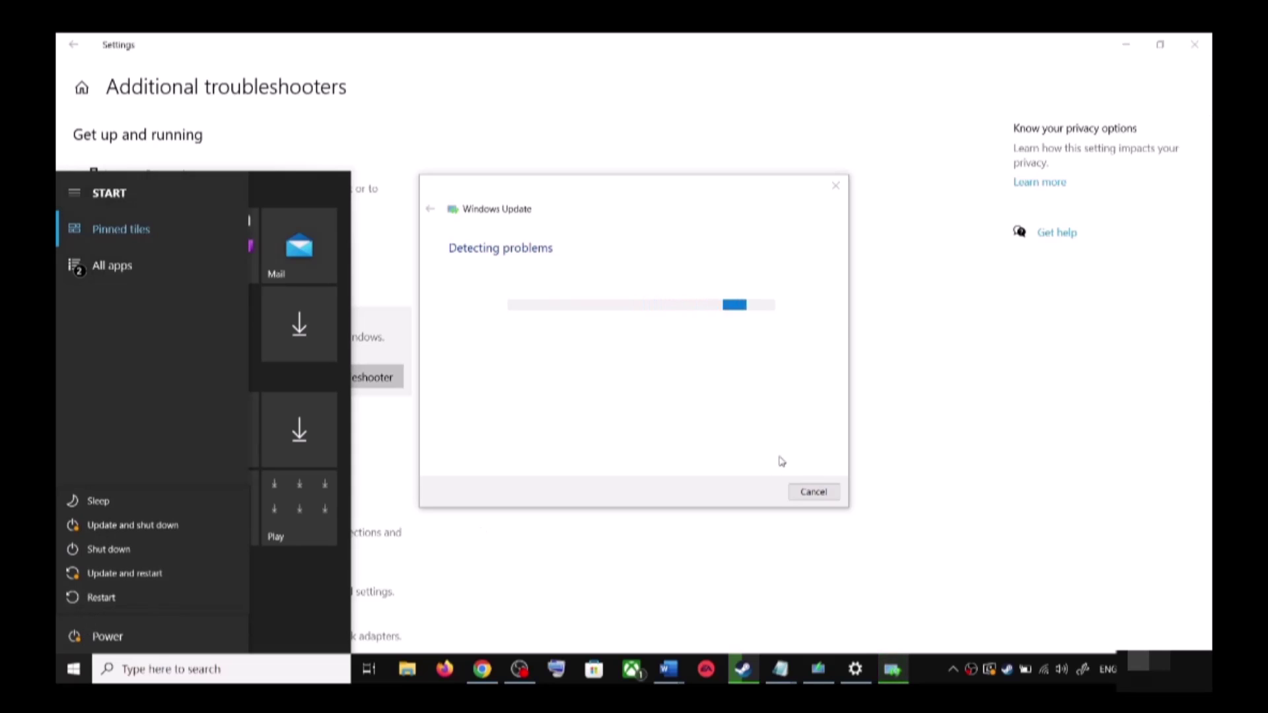
click(941, 289)
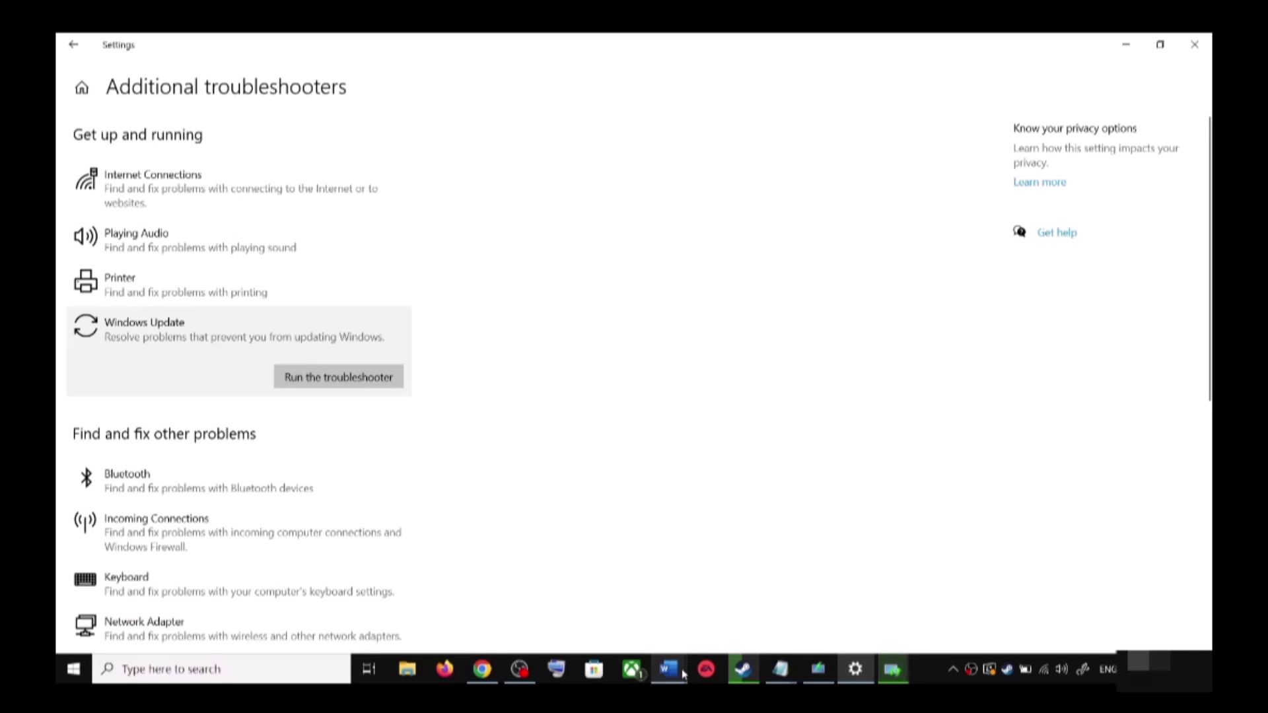
Scroll the fix guide to Step 2 and select the Update Assistant download link
mouse_move(668, 669)
click(766, 616)
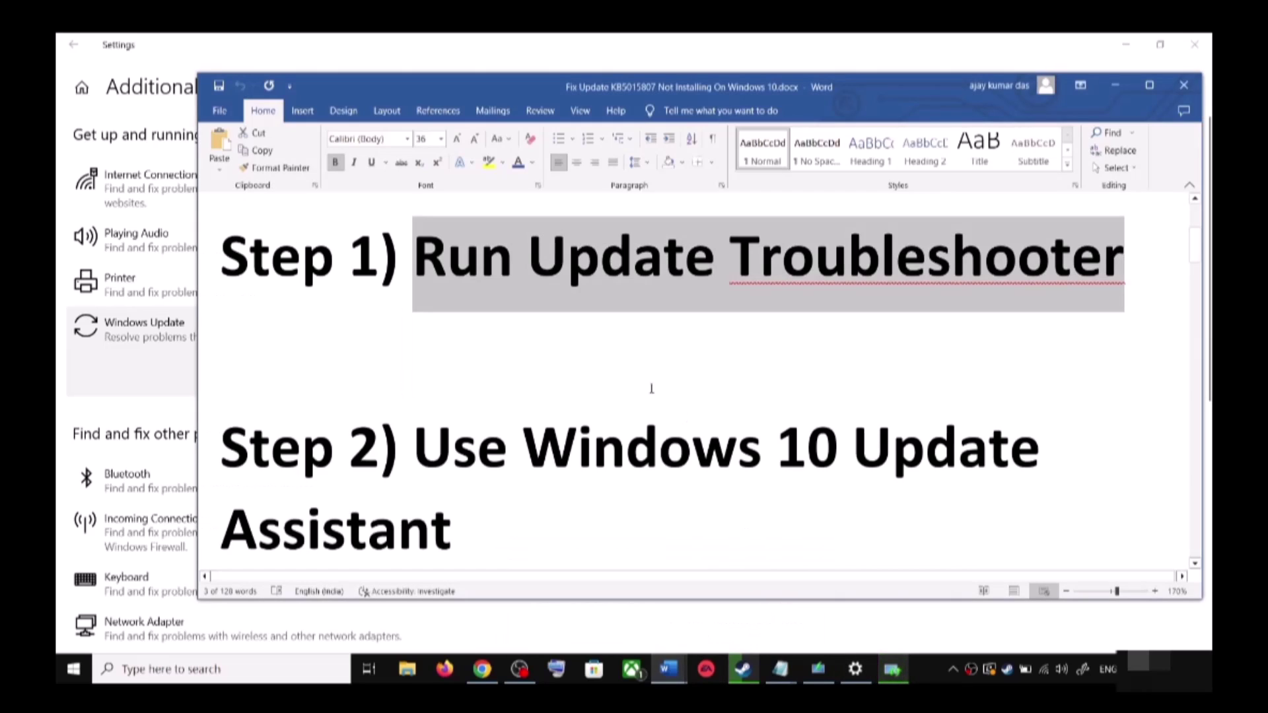
scroll(444, 439, down, 1)
drag(413, 385, 540, 503)
scroll(540, 503, down, 1)
drag(1097, 486, 327, 496)
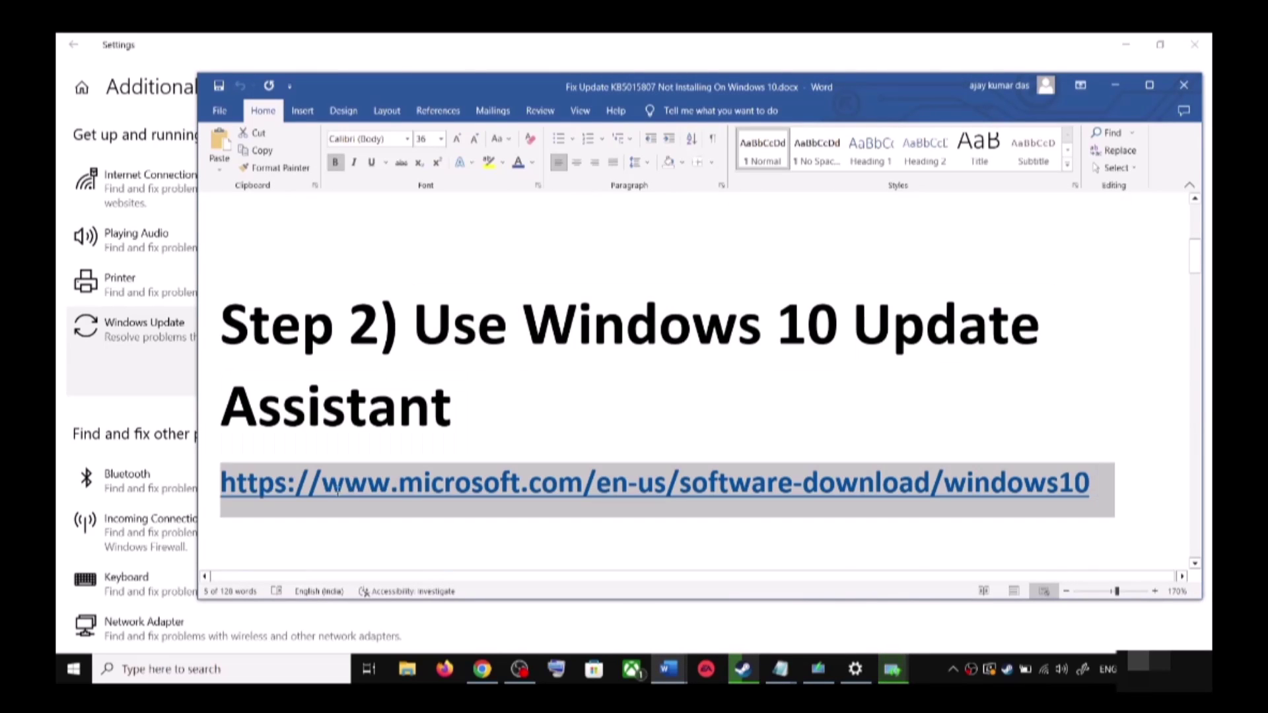
Download the Update Assistant from the Download Windows 10 page in Chrome
mouse_move(482, 669)
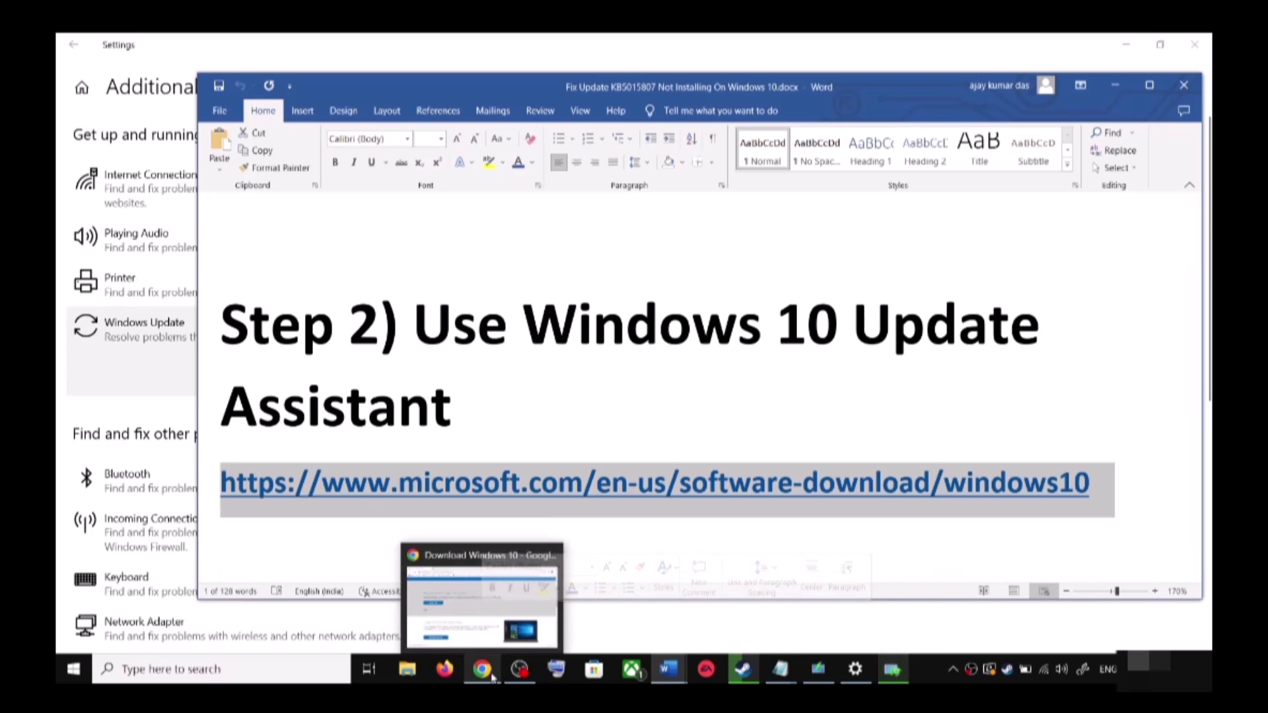
click(475, 615)
scroll(284, 351, up, 3)
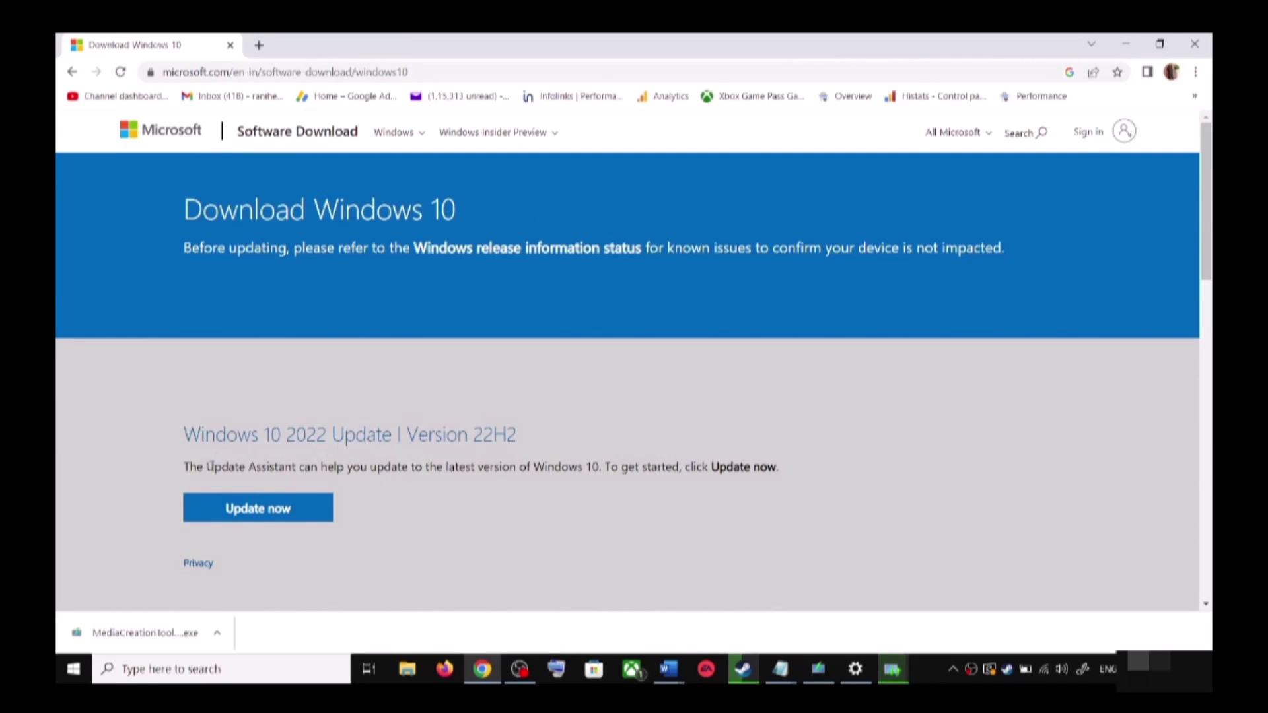
drag(205, 467, 296, 468)
click(287, 512)
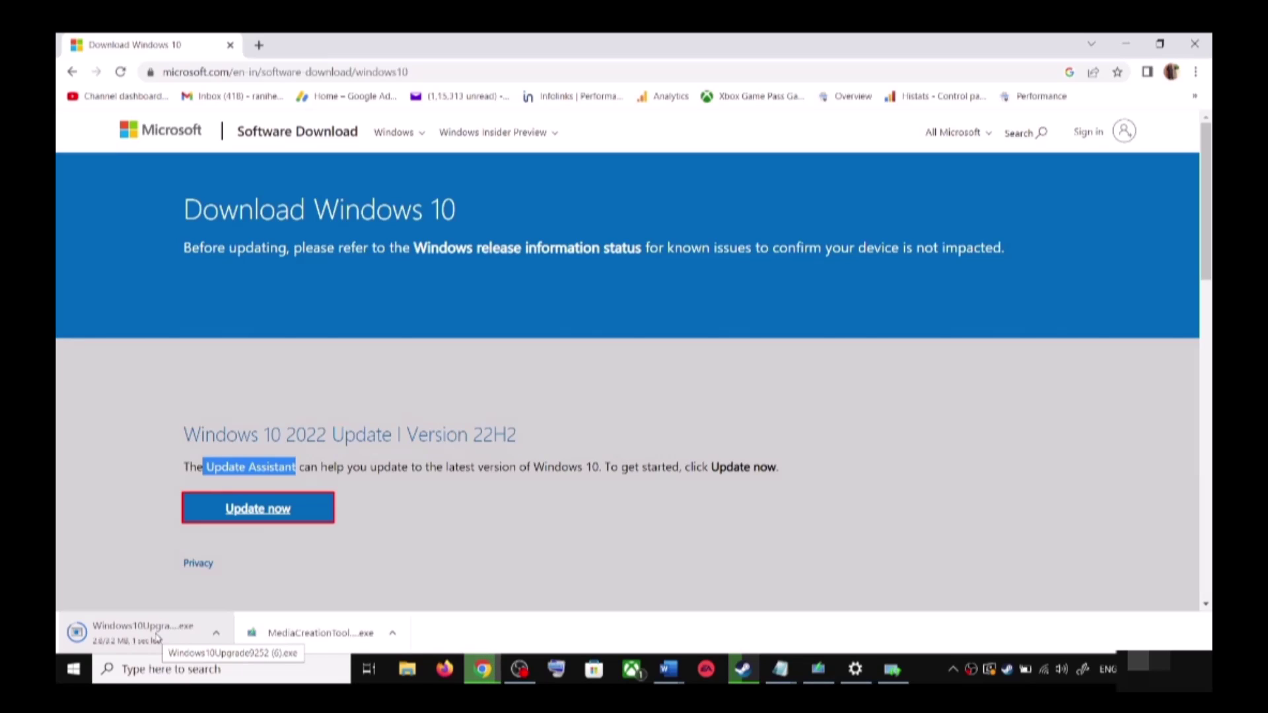
Run the downloaded Windows10Upgrade installer and close it once it reports Windows 10 up to date
click(157, 636)
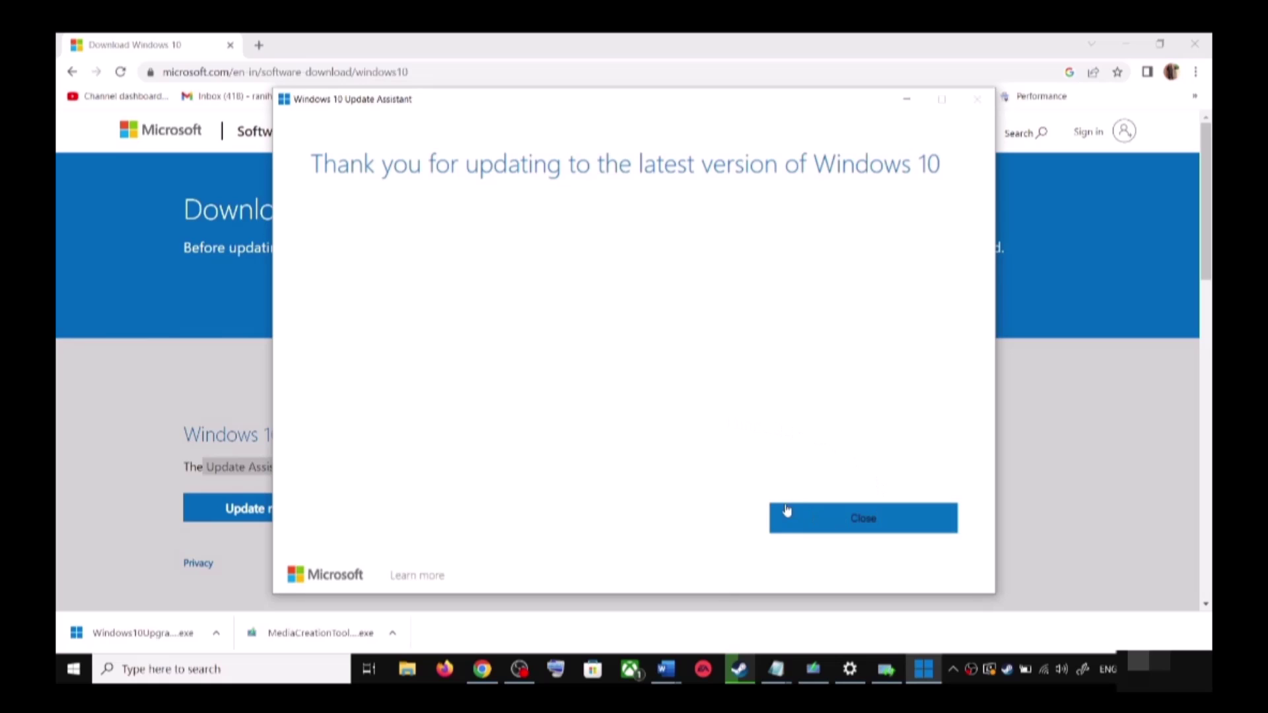
click(903, 510)
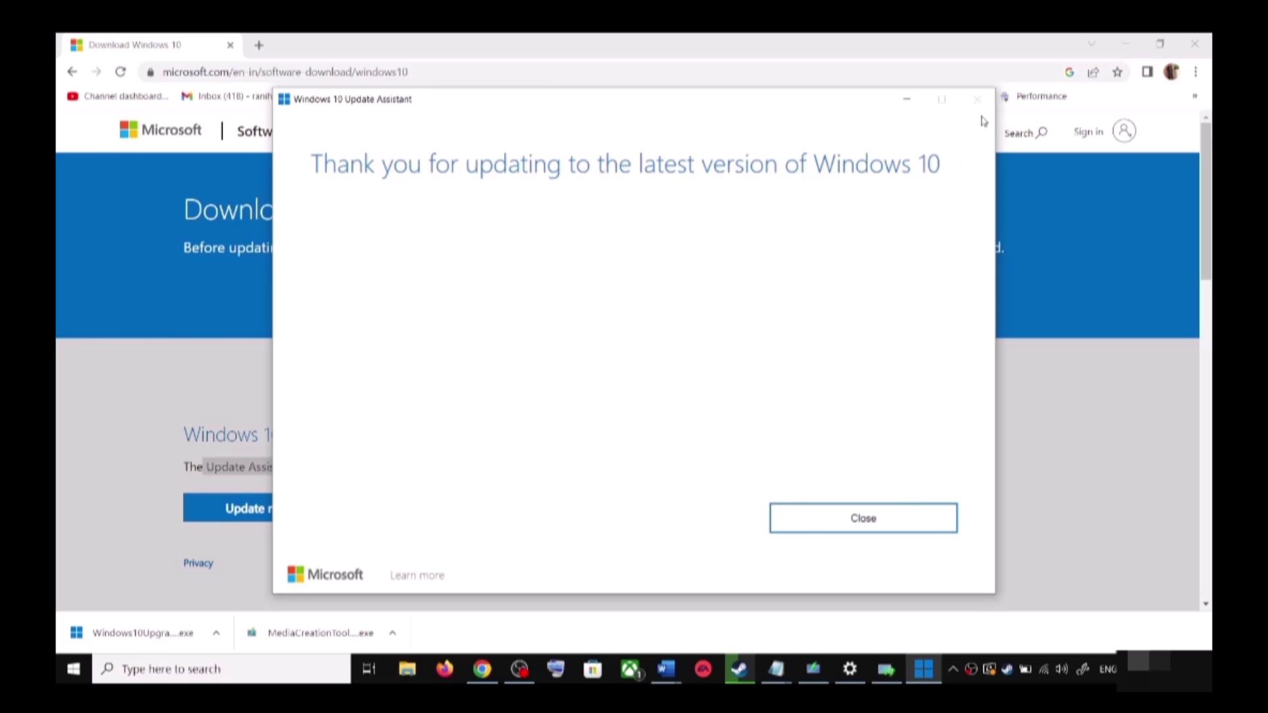
click(897, 520)
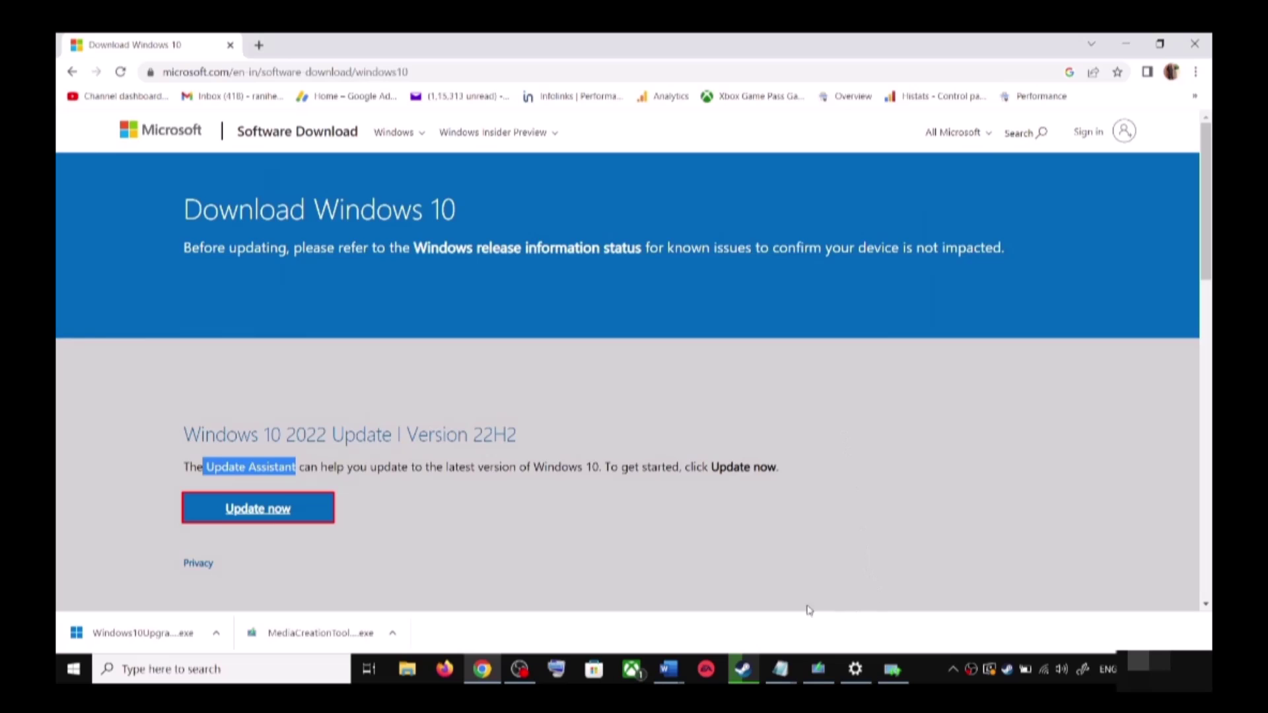
click(669, 669)
Copy Step 3's reset commands, from SC config through net start appidsvc
click(753, 624)
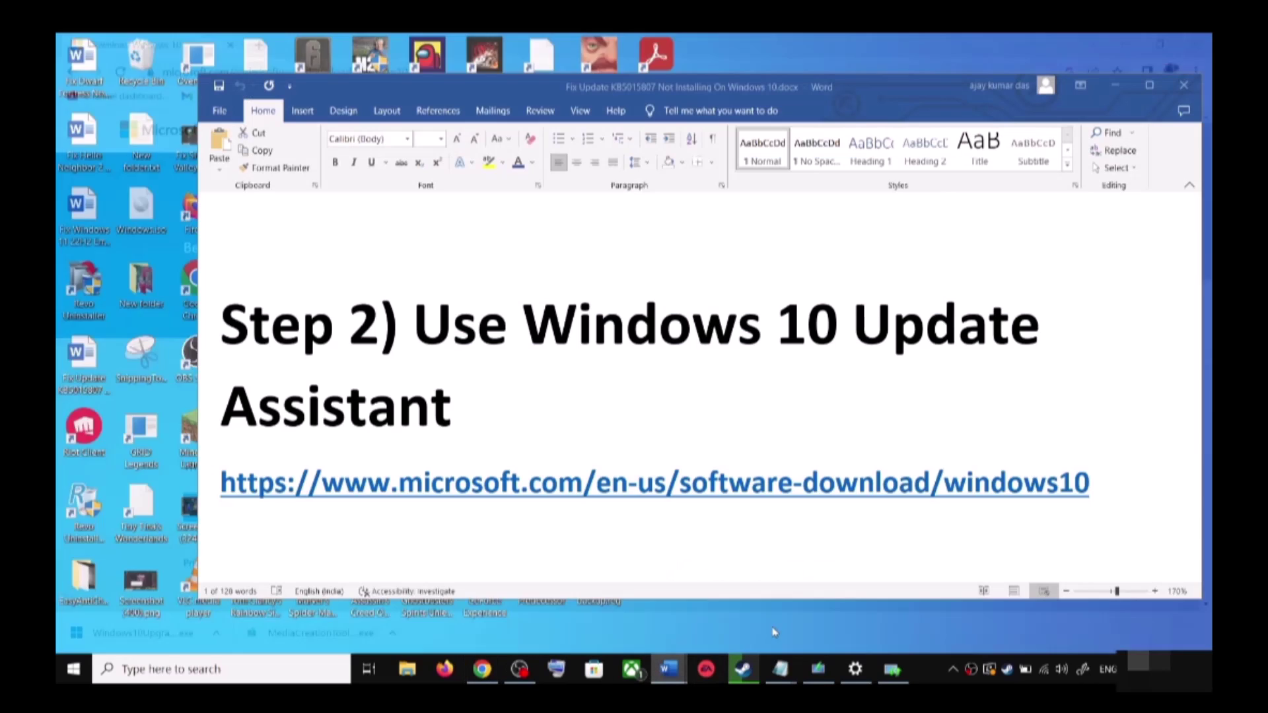
scroll(529, 445, down, 4)
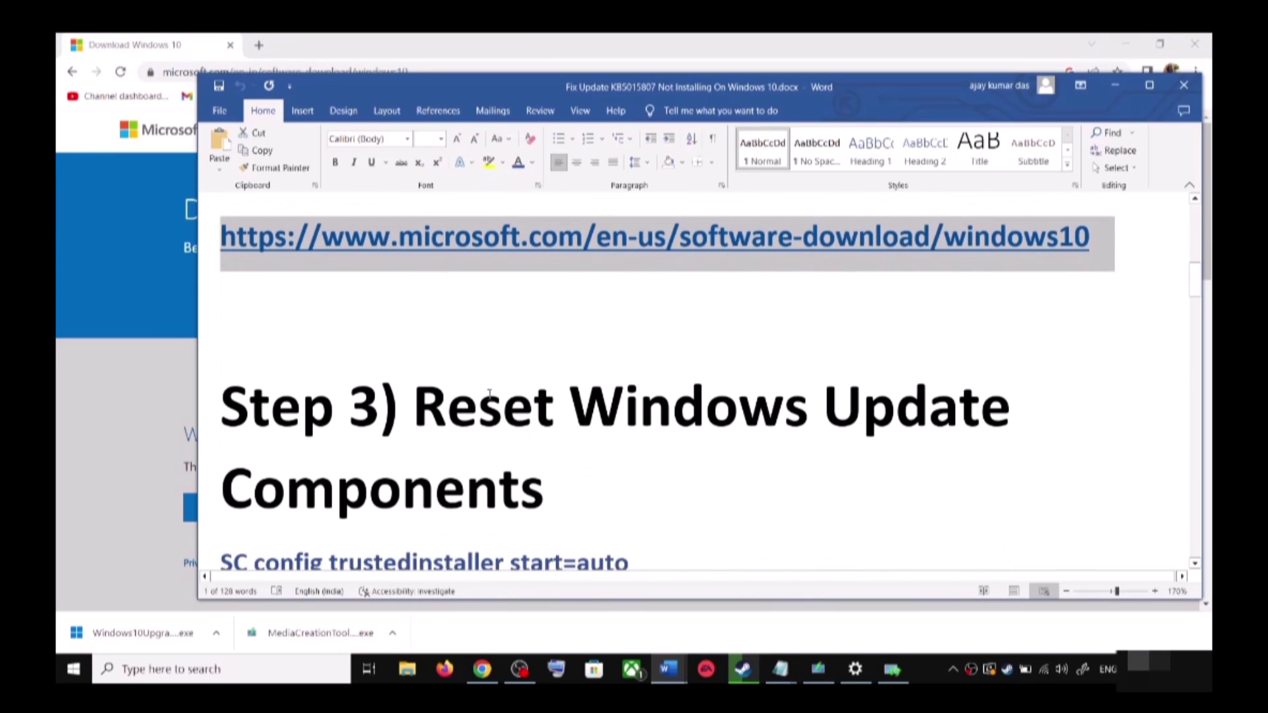
drag(414, 407, 543, 492)
scroll(313, 465, down, 2)
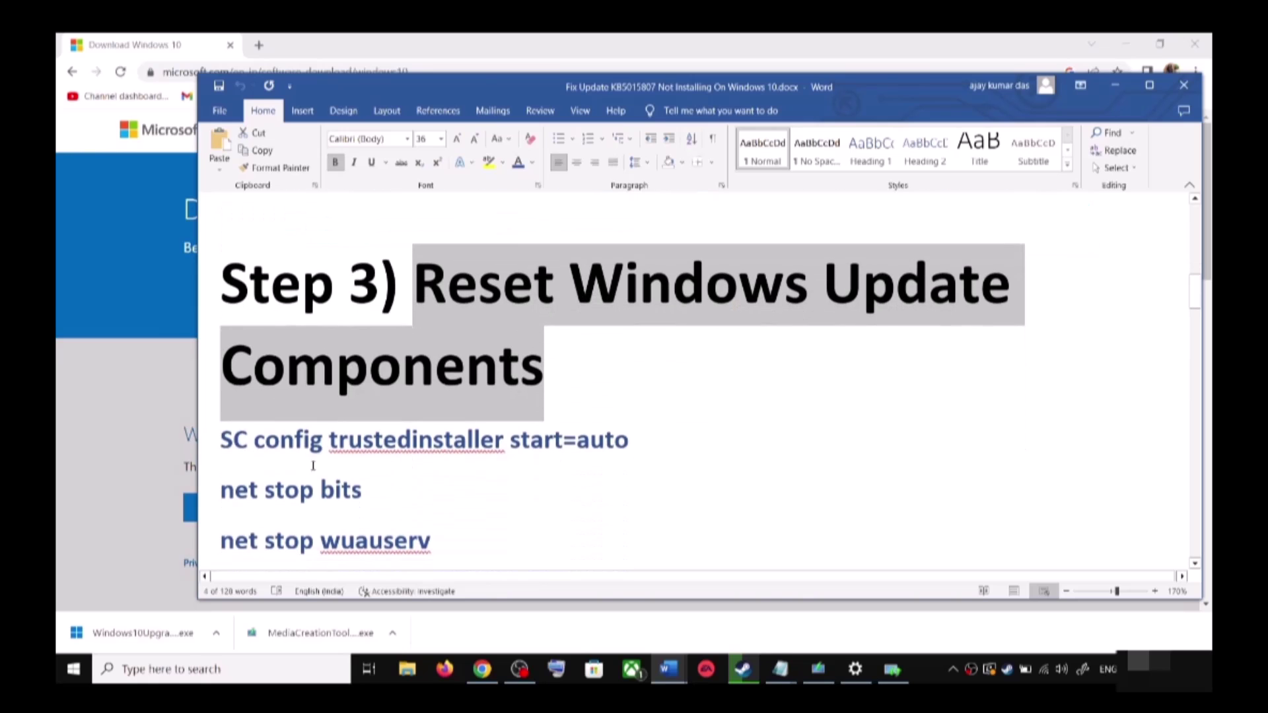
drag(222, 440, 438, 558)
scroll(362, 375, down, 1)
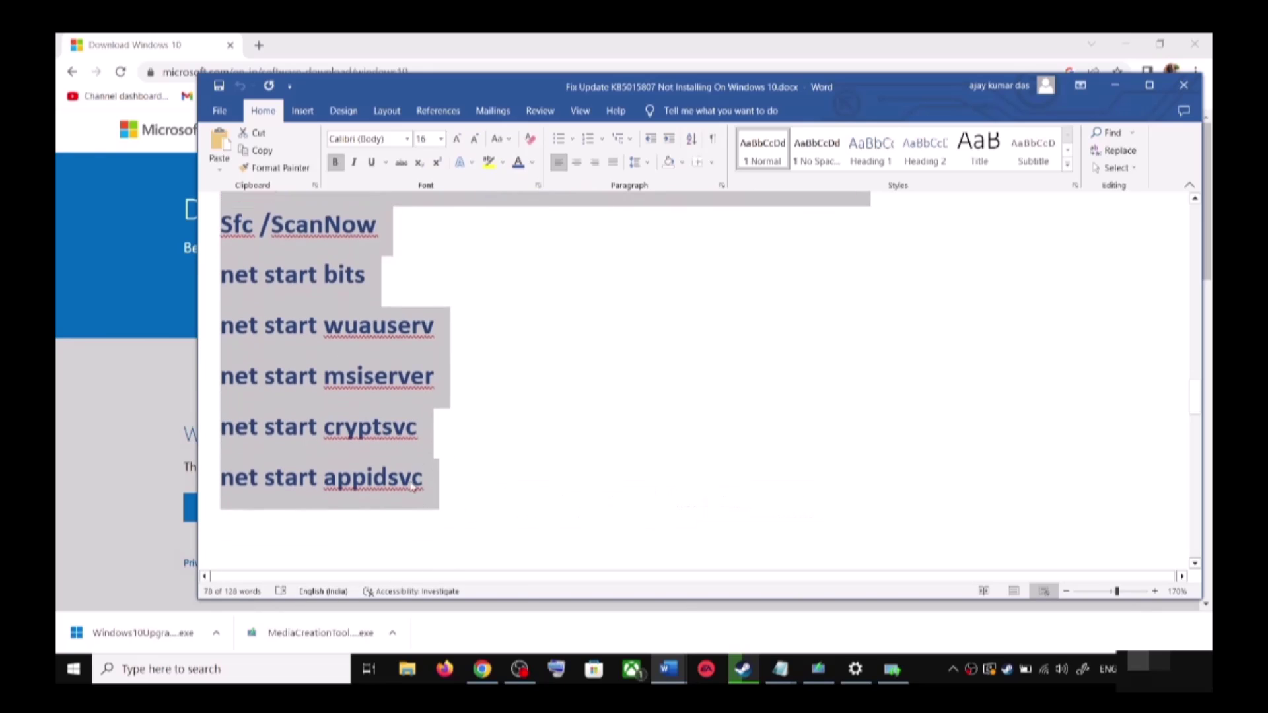
right_click(362, 374)
click(411, 428)
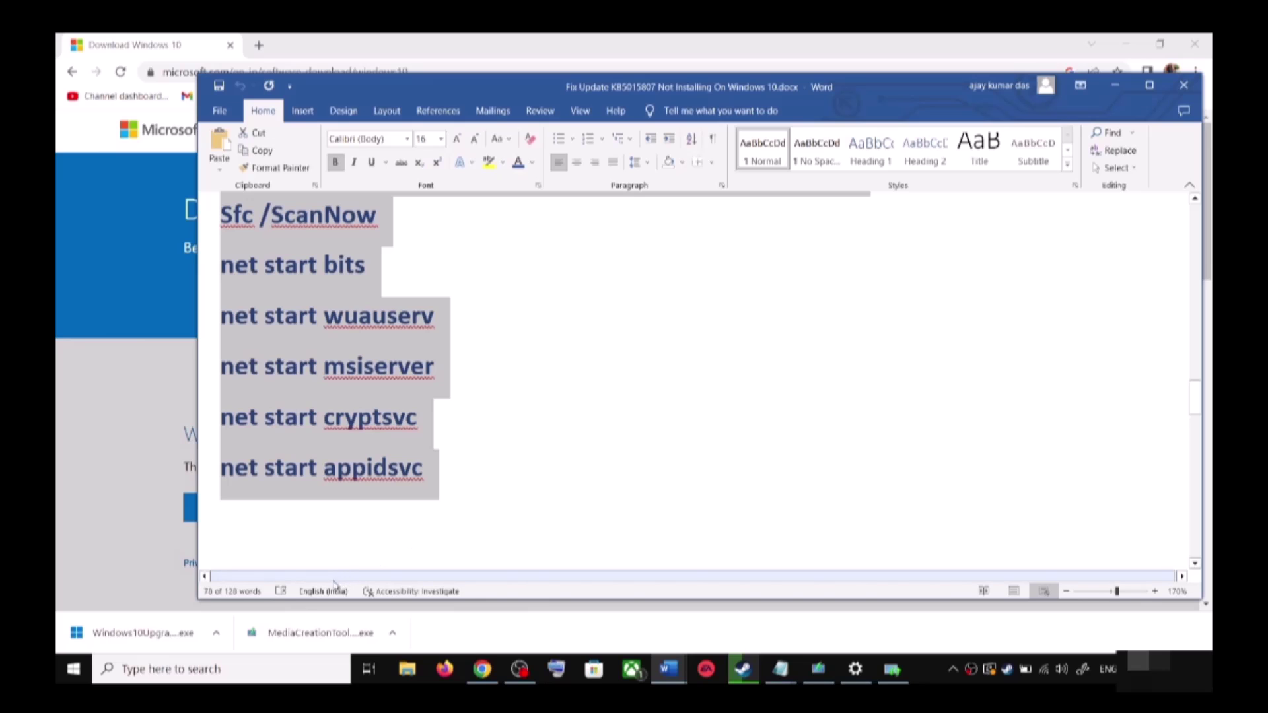
click(278, 670)
Paste the copied reset commands into a new Notepad window
text(cote)
click(250, 240)
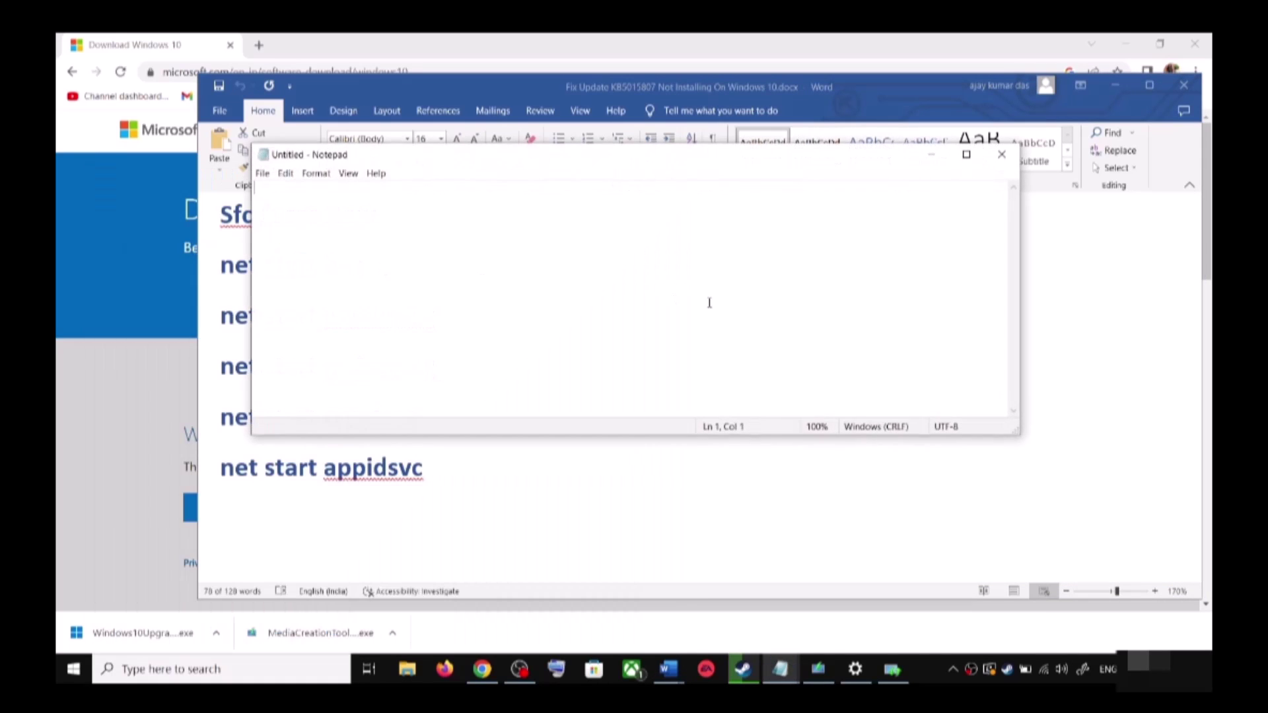
key(ctrl+v)
scroll(425, 294, up, 3)
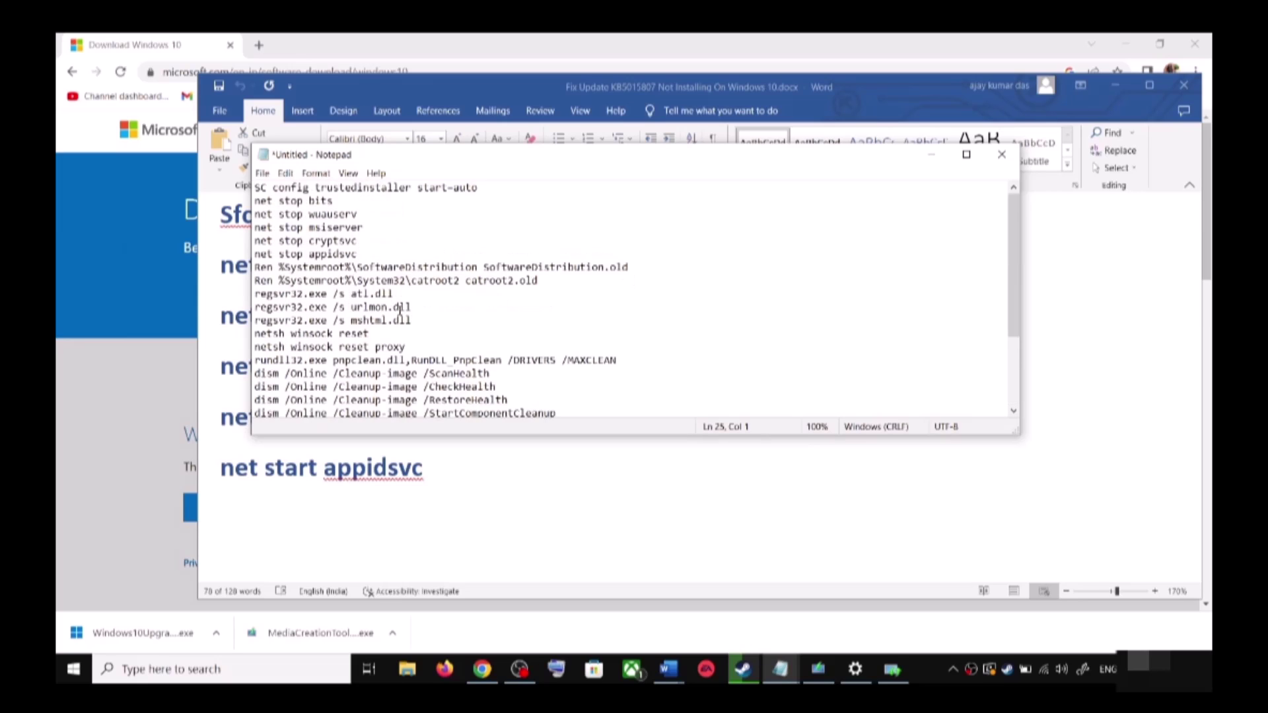
Start saving to the Desktop and copy the file name Wufix.bat from the guide
click(262, 173)
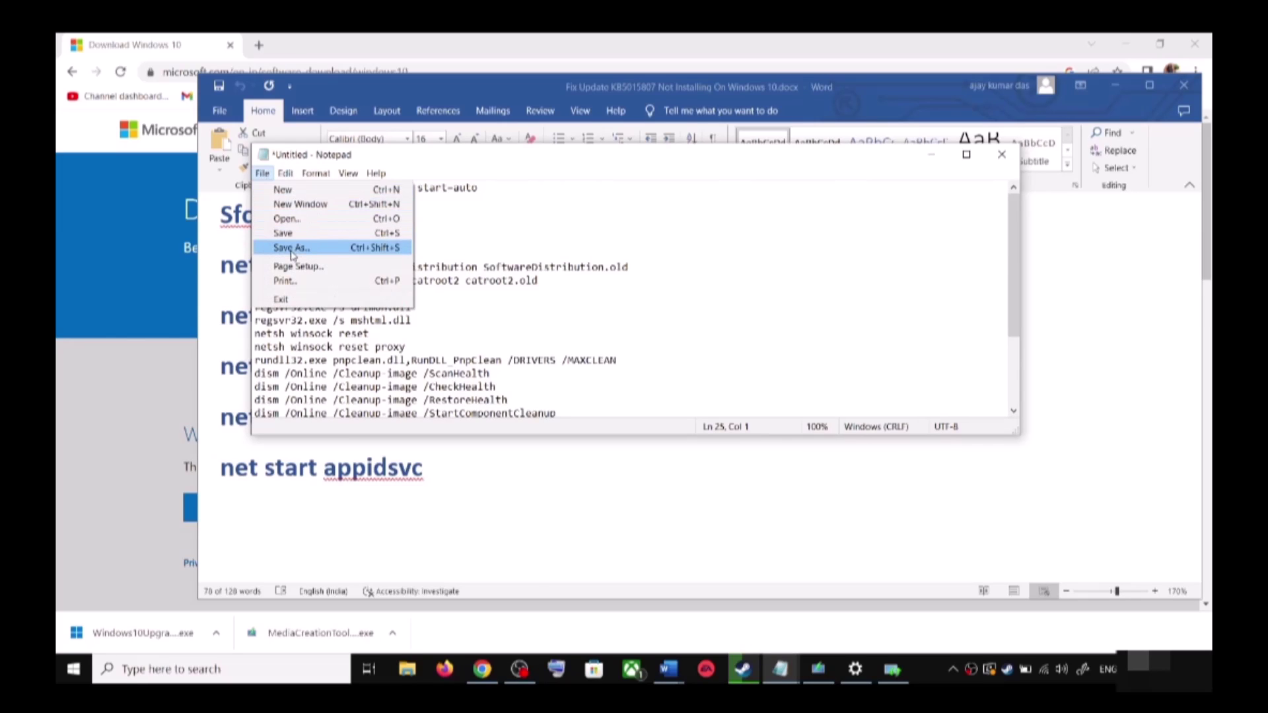
click(291, 248)
click(318, 316)
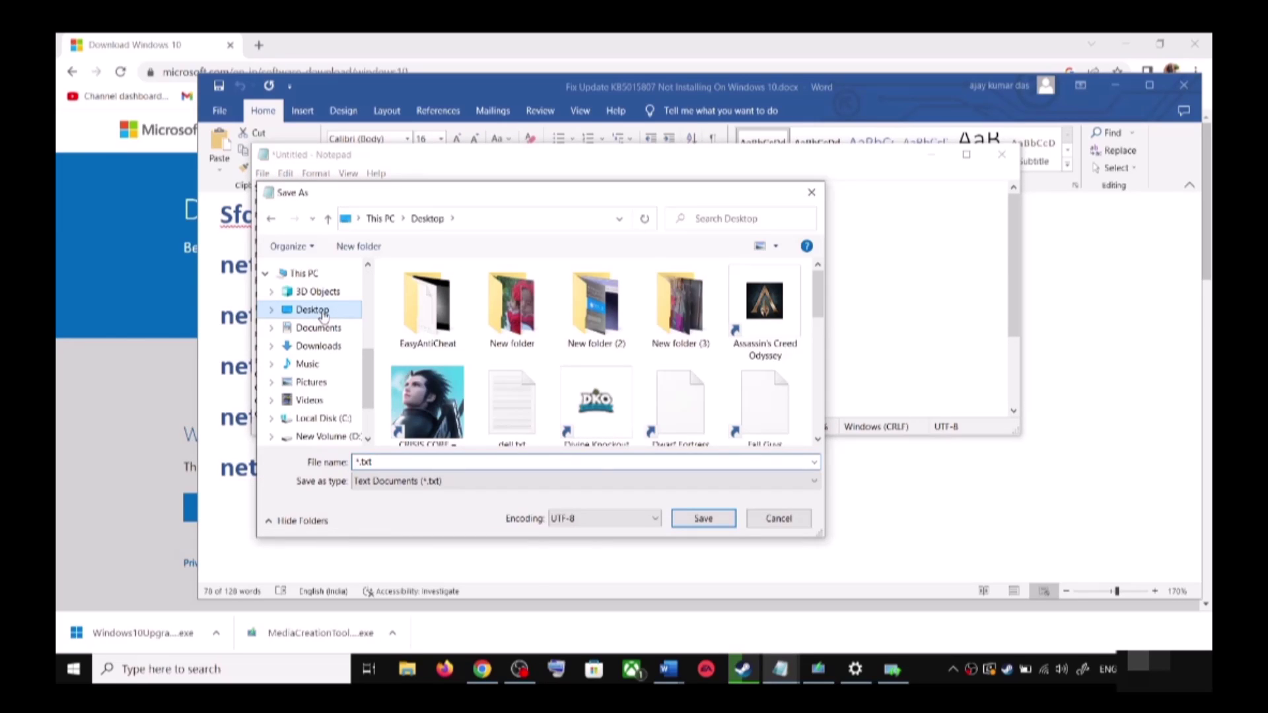
click(241, 387)
scroll(383, 416, down, 5)
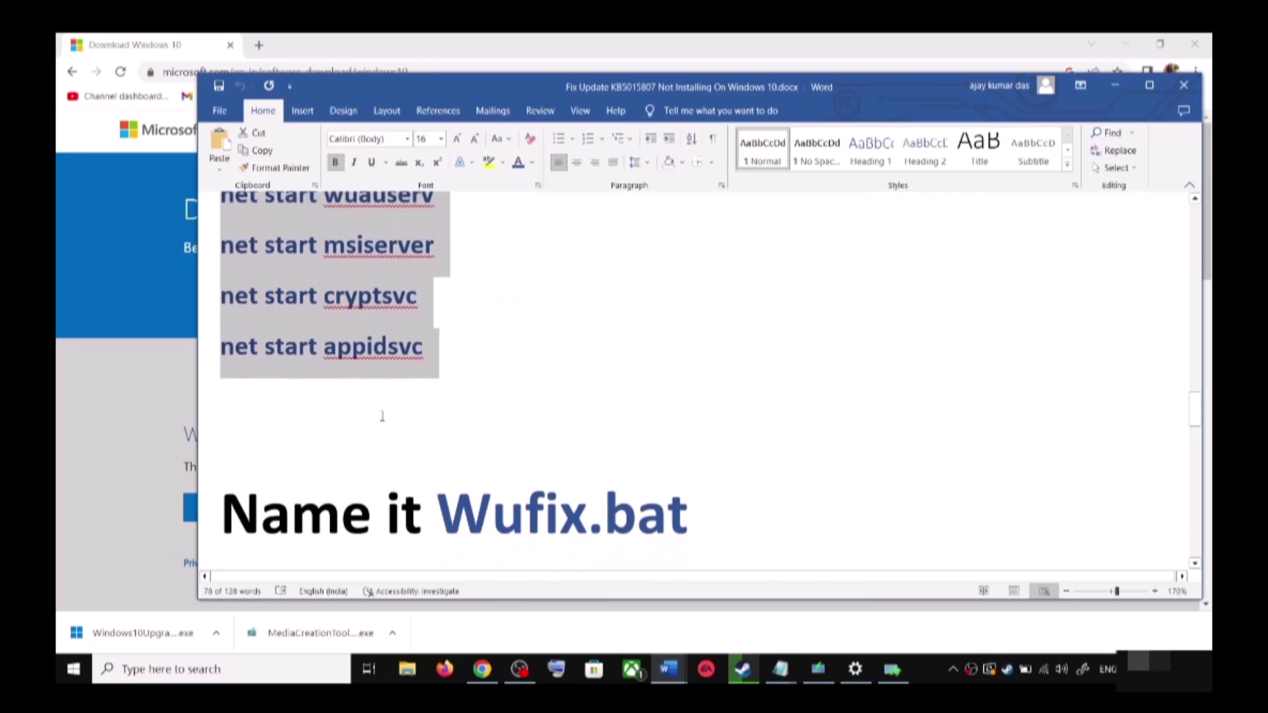
drag(687, 452, 438, 452)
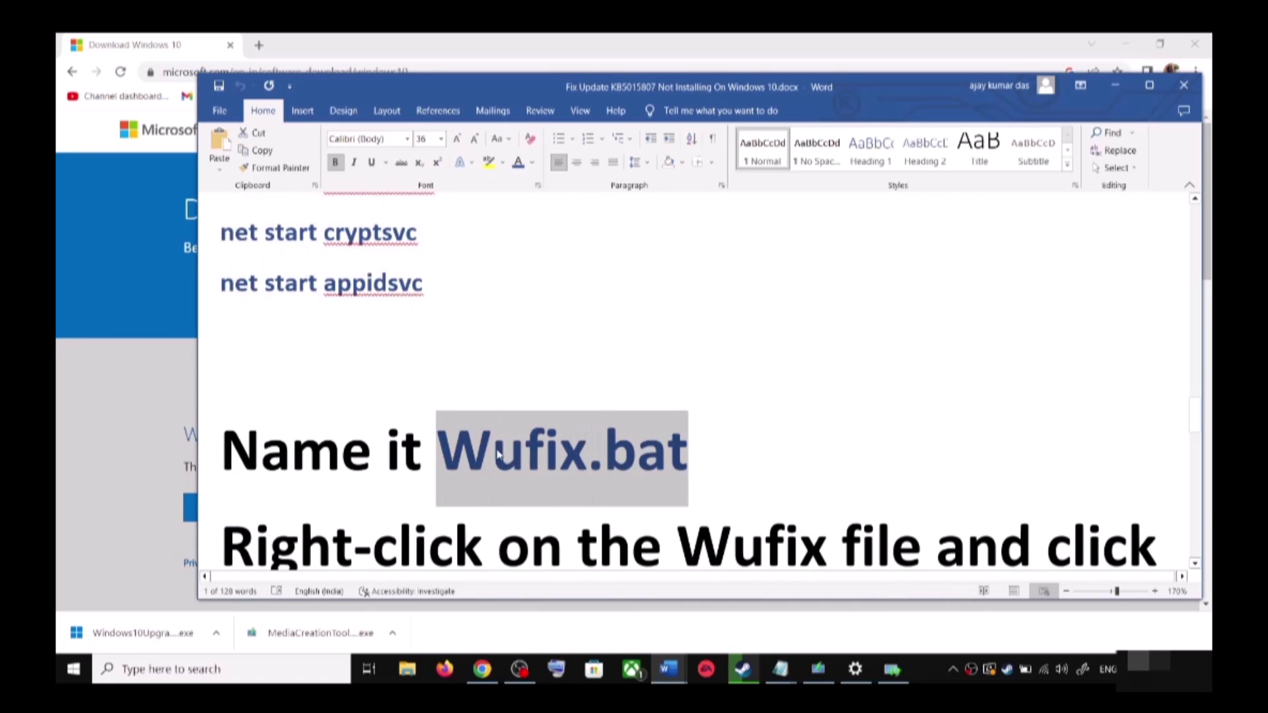
key(alt+Tab)
Save the script on the Desktop as Wufix.bat with the All Files type
click(474, 460)
key(ctrl+a)
key(ctrl+v)
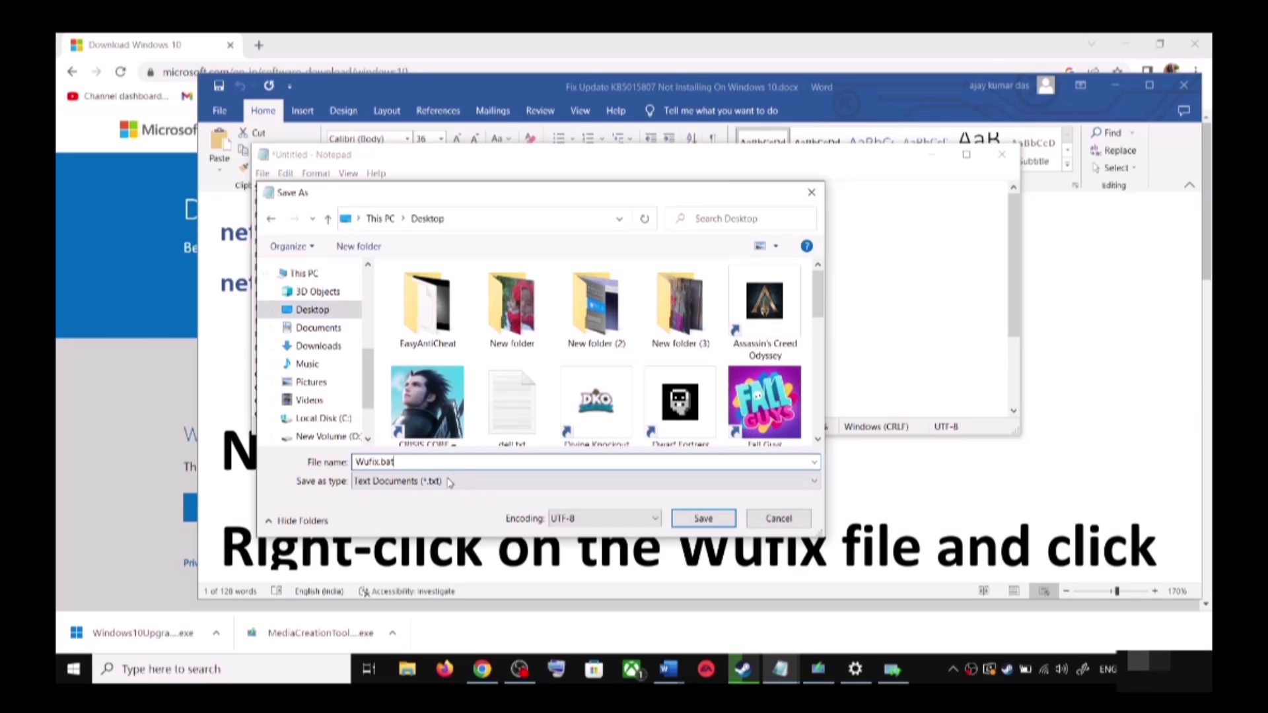
click(401, 487)
click(388, 511)
click(715, 521)
key(super+d)
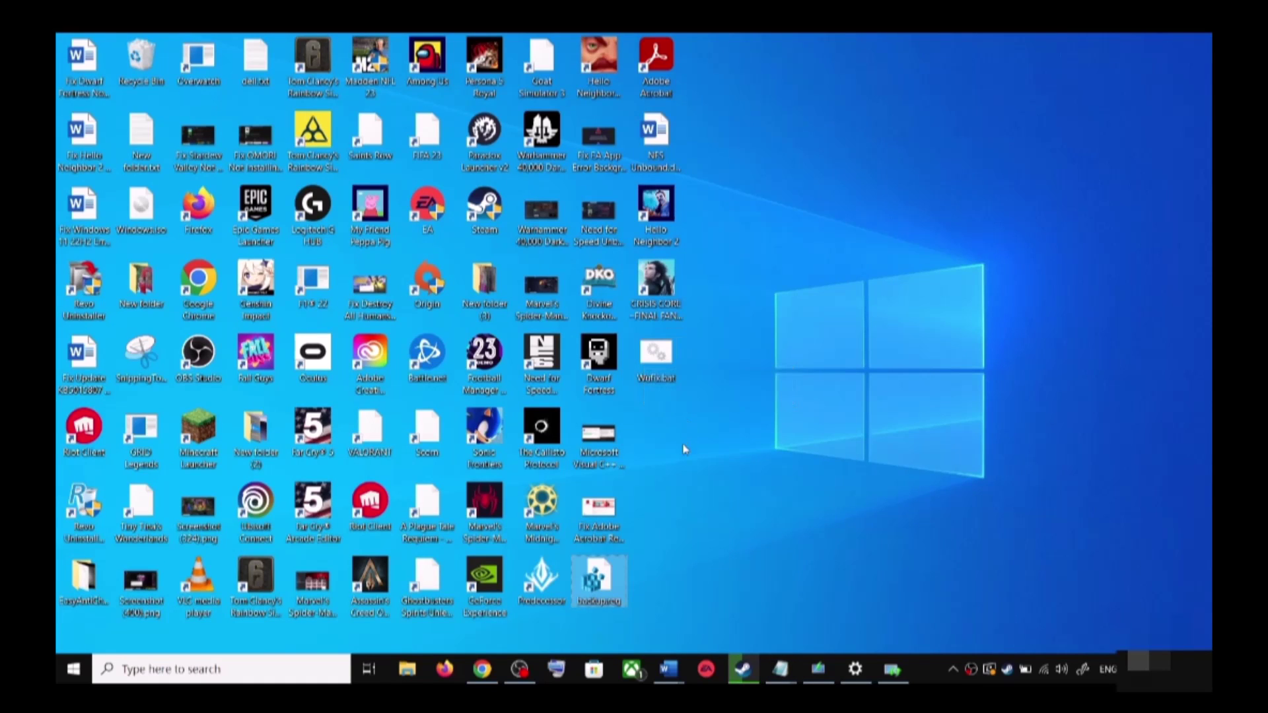
Run Wufix.bat from the desktop as administrator
click(664, 362)
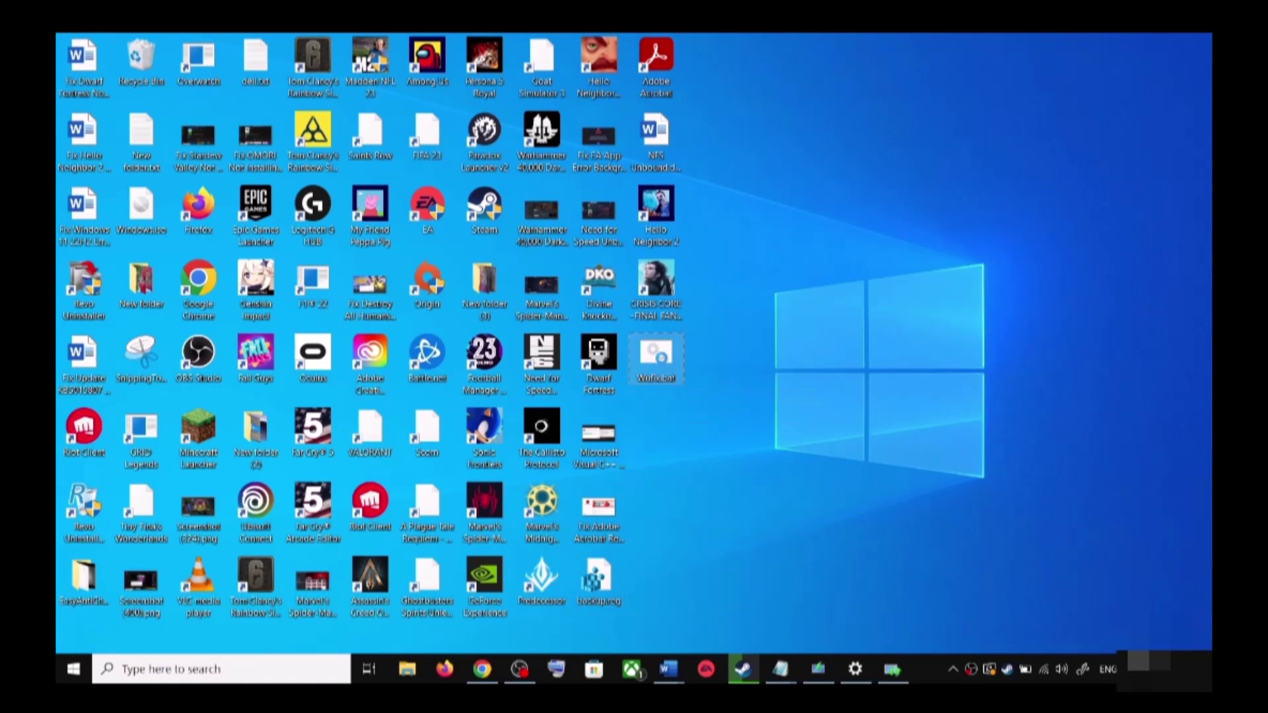
right_click(663, 358)
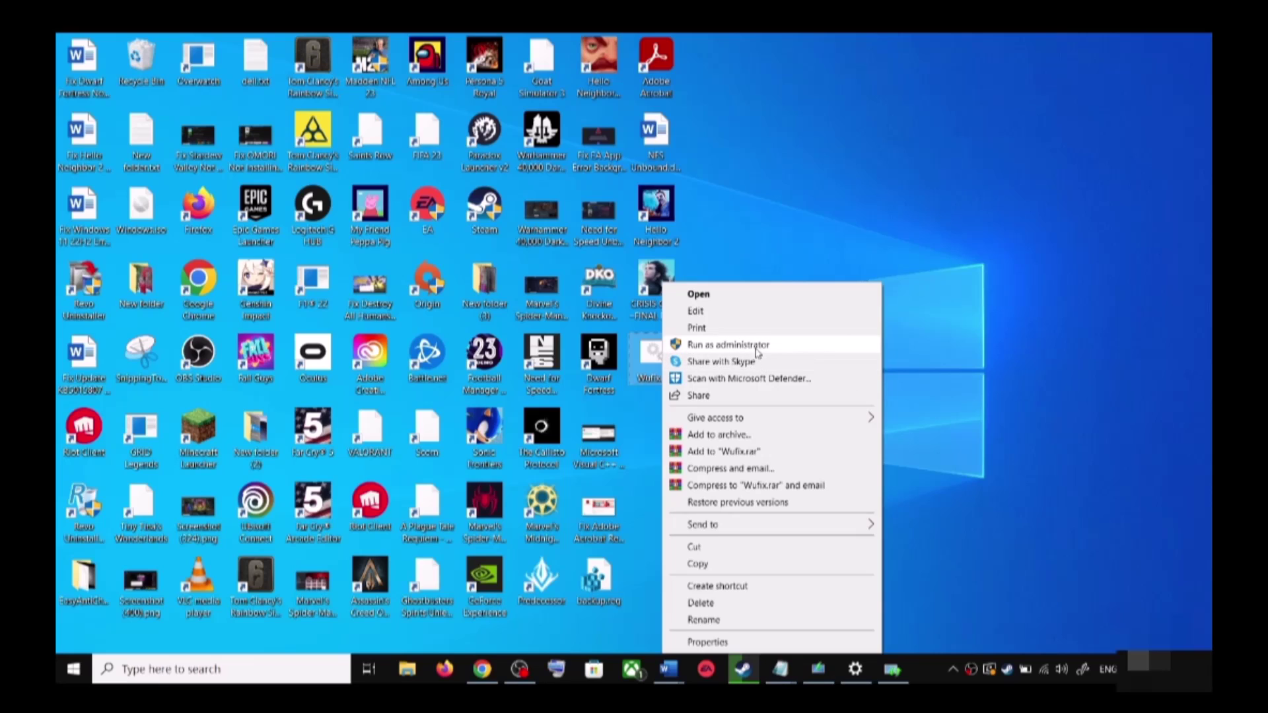
click(758, 352)
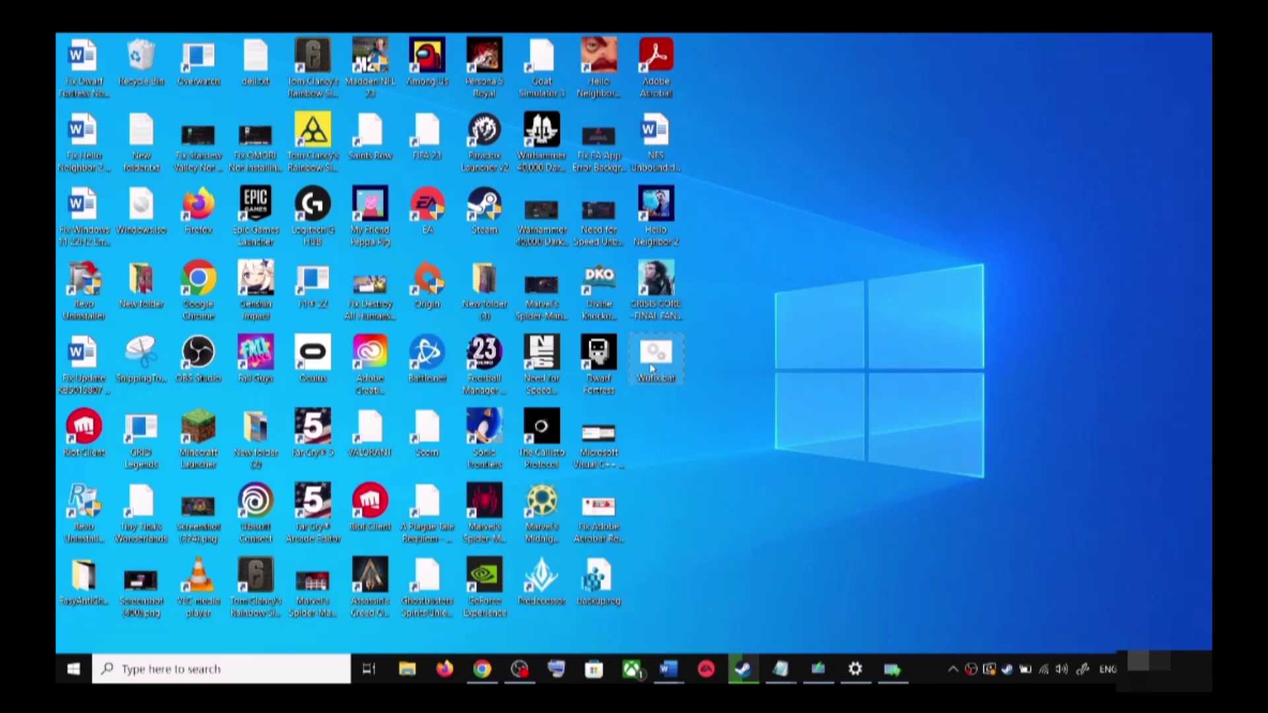
right_click(655, 368)
click(730, 342)
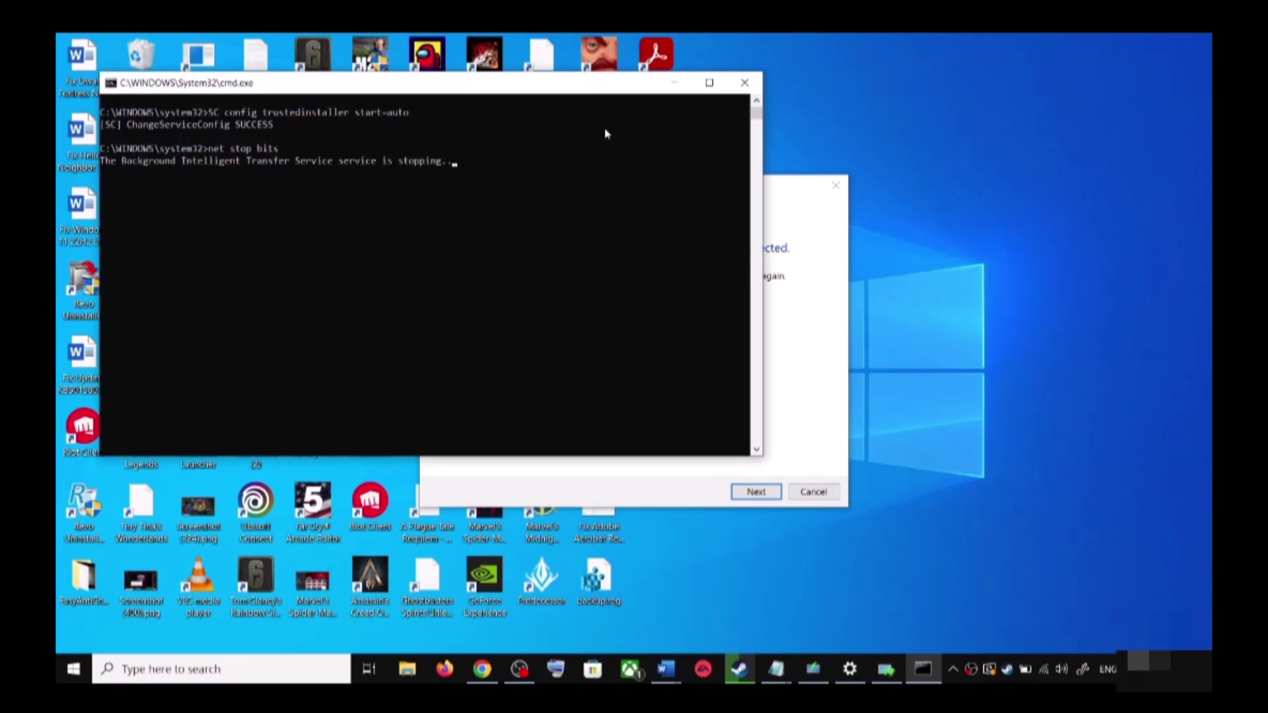
Let the reset script run, choose Restart from the power menu, and close the Settings window
drag(578, 86, 711, 194)
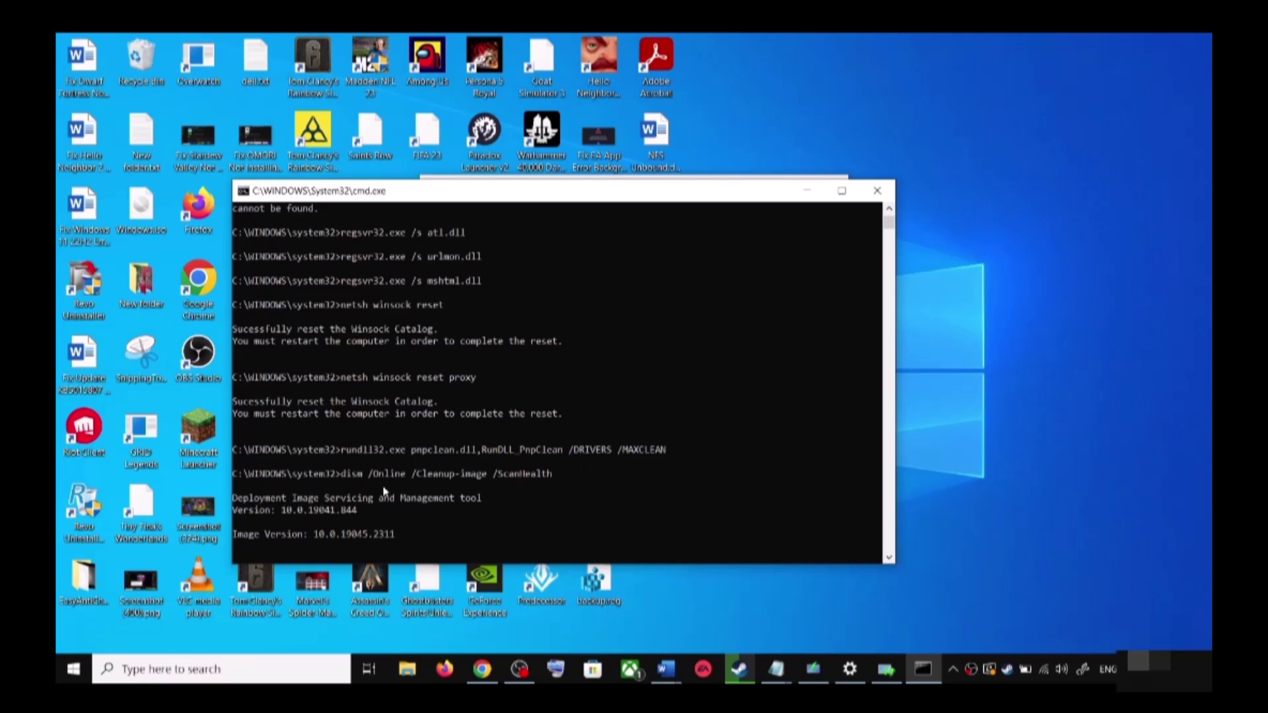
click(79, 637)
click(74, 669)
click(75, 636)
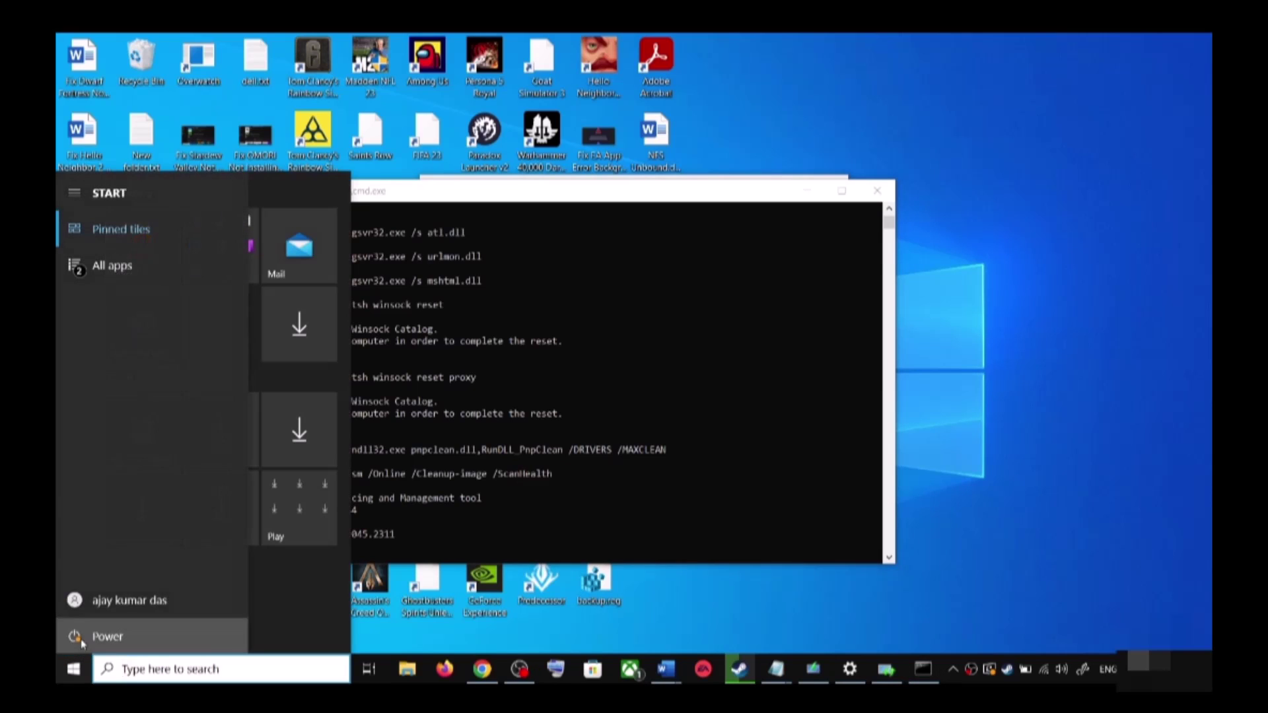
click(101, 597)
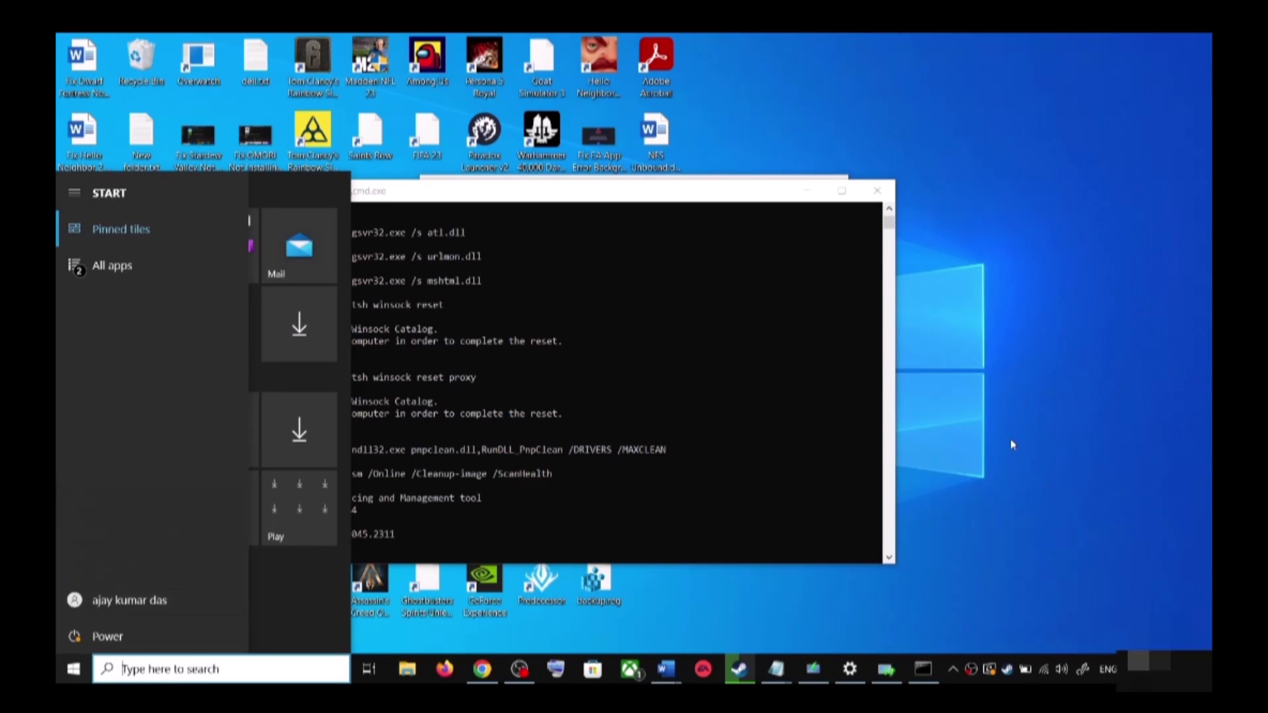
right_click(850, 677)
click(844, 637)
Read the guide down to Step 4, Use Media Creation Tool, then switch to the Download Windows 10 page
mouse_move(668, 669)
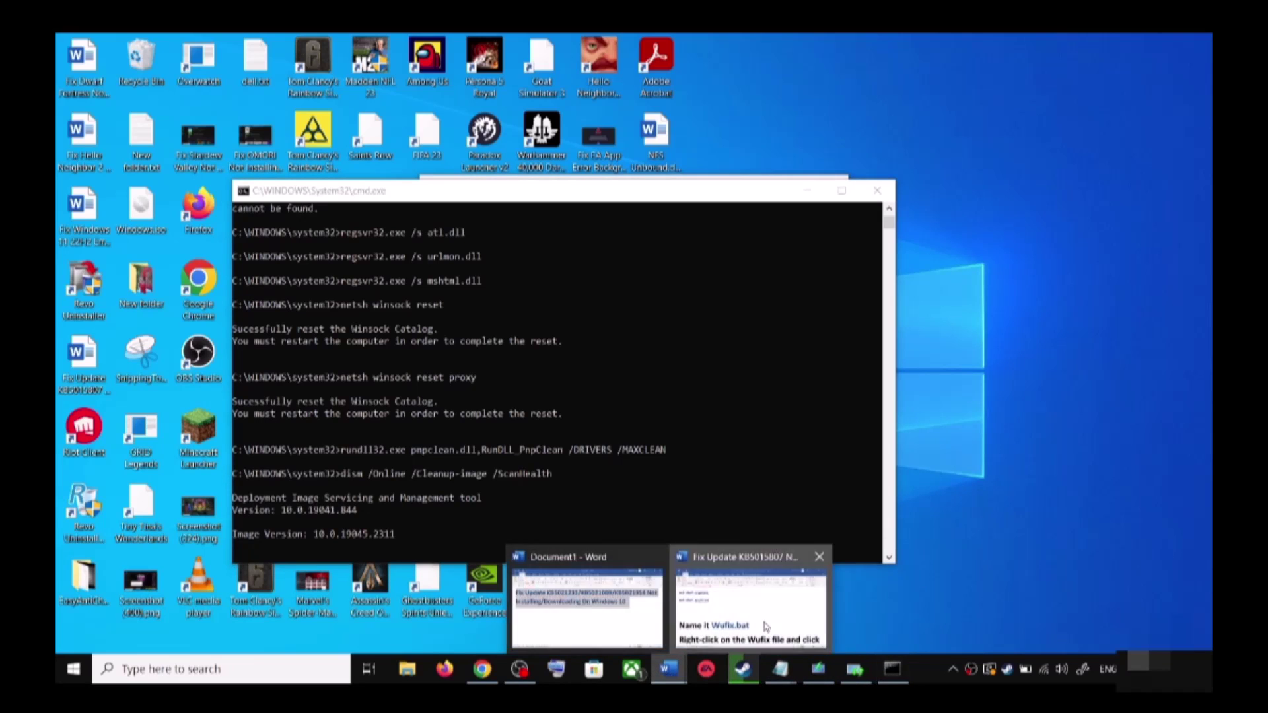
click(753, 601)
scroll(635, 429, down, 5)
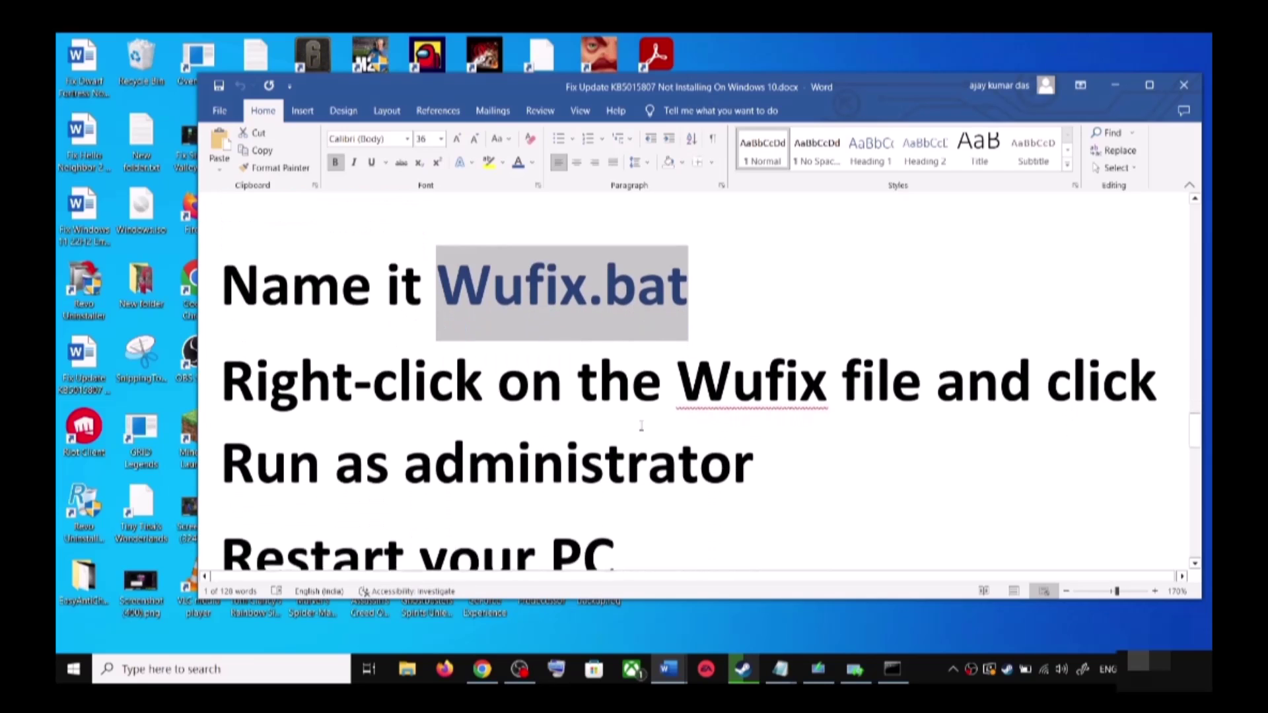
scroll(640, 425, down, 3)
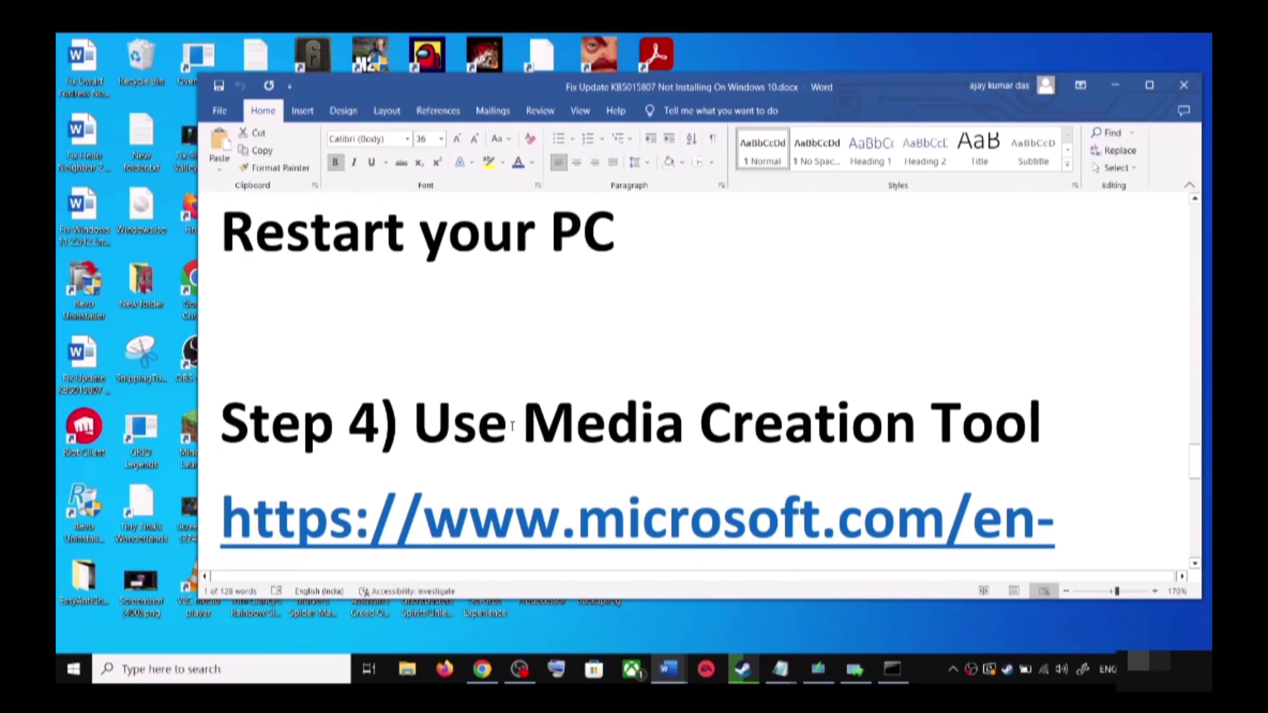
drag(478, 431, 1050, 430)
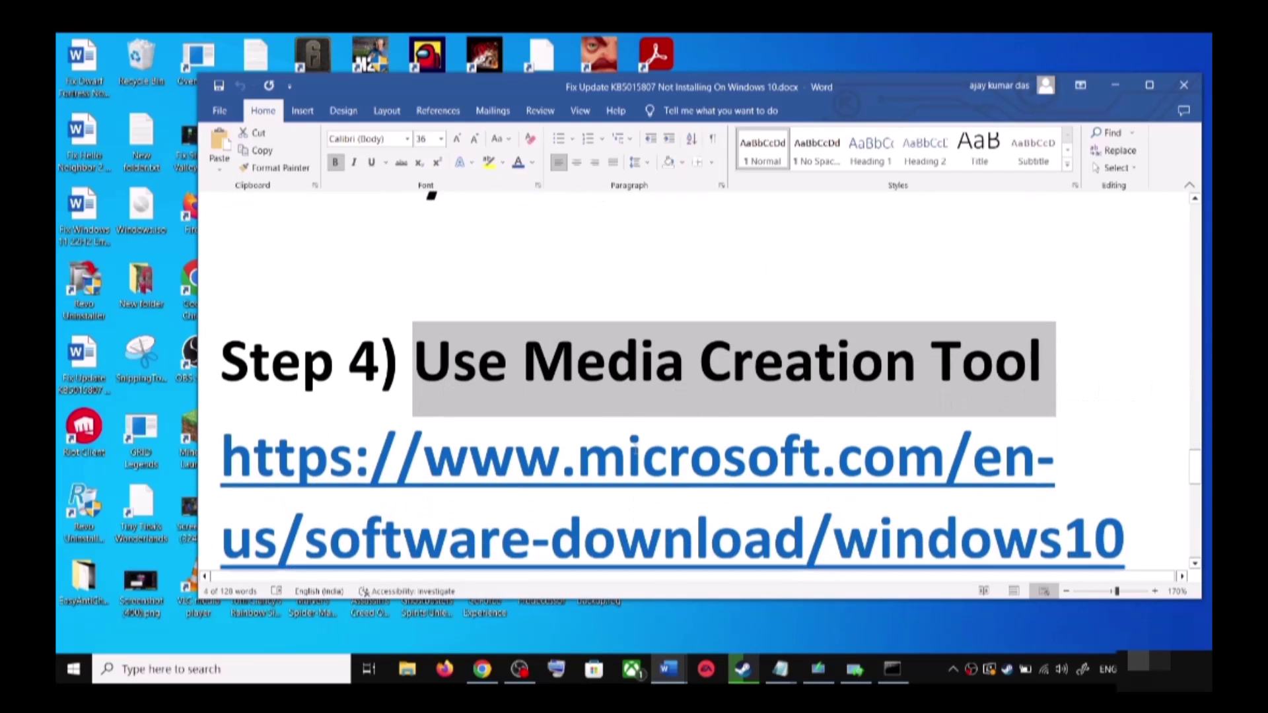
scroll(629, 453, down, 2)
scroll(660, 450, down, 1)
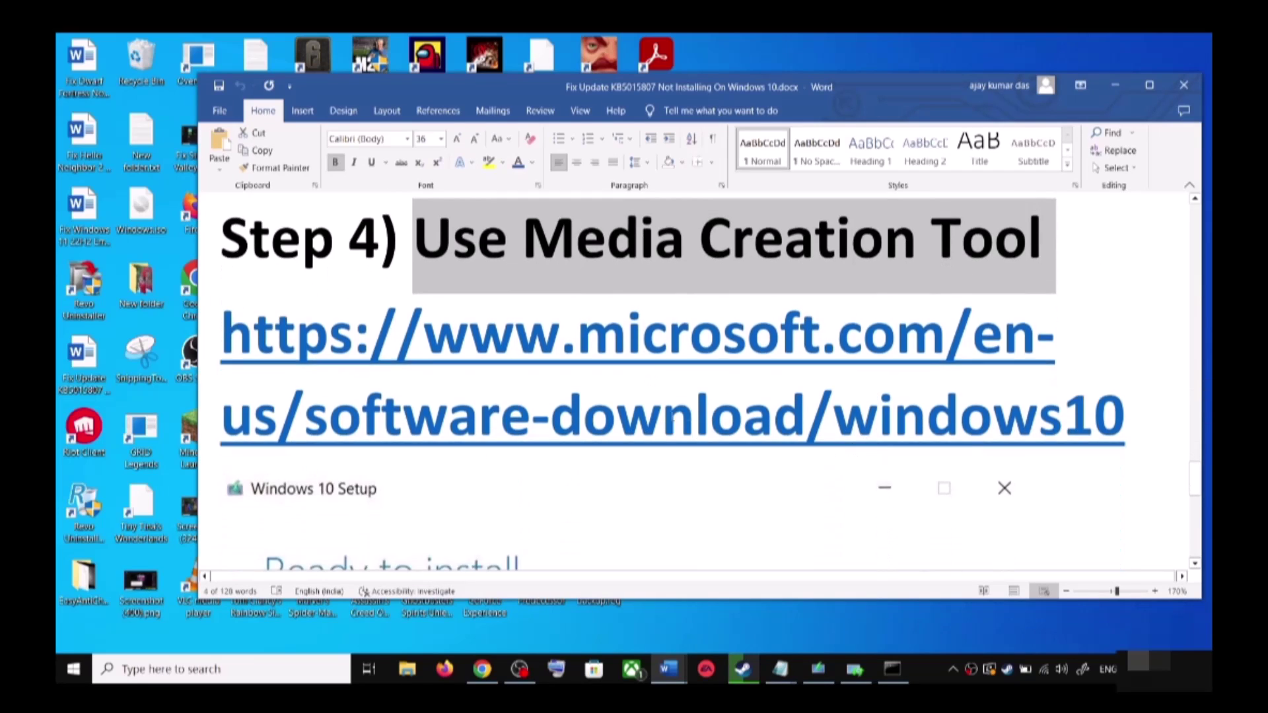
click(482, 669)
scroll(277, 394, down, 1)
Launch the Media Creation Tool, accept the license terms and choose Upgrade this PC now
scroll(277, 395, down, 4)
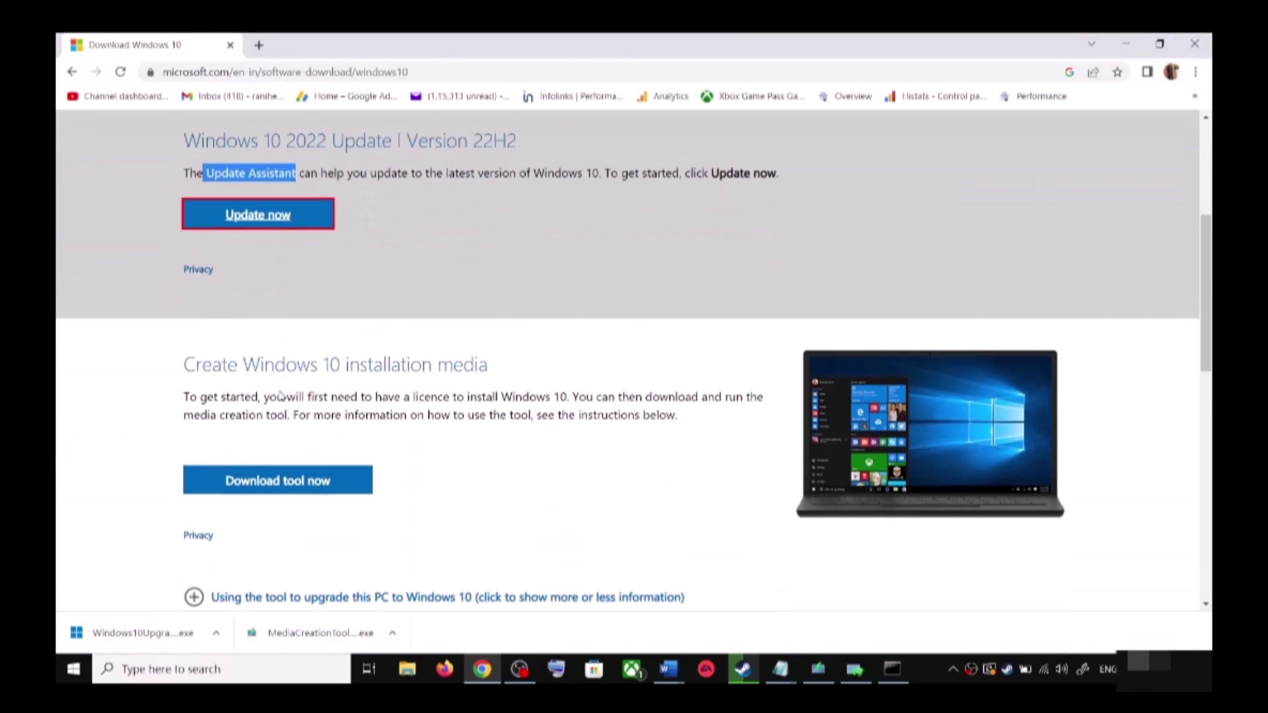
drag(193, 407, 295, 407)
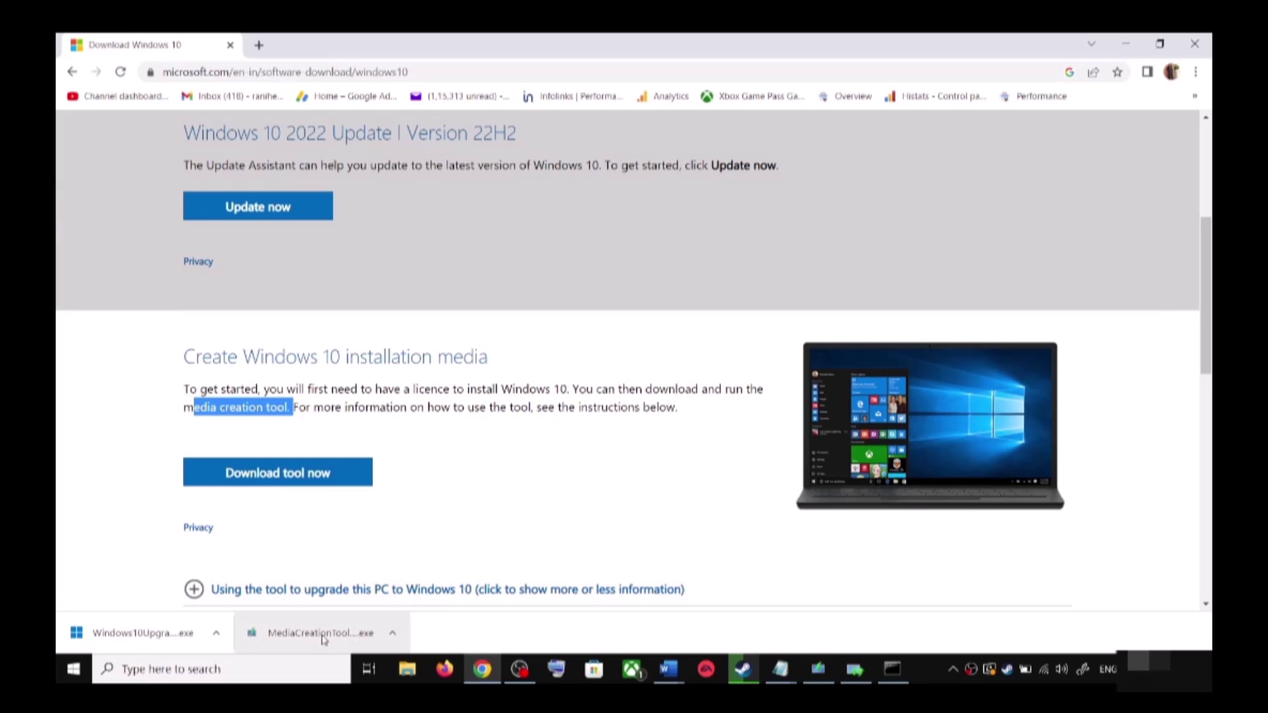
click(819, 669)
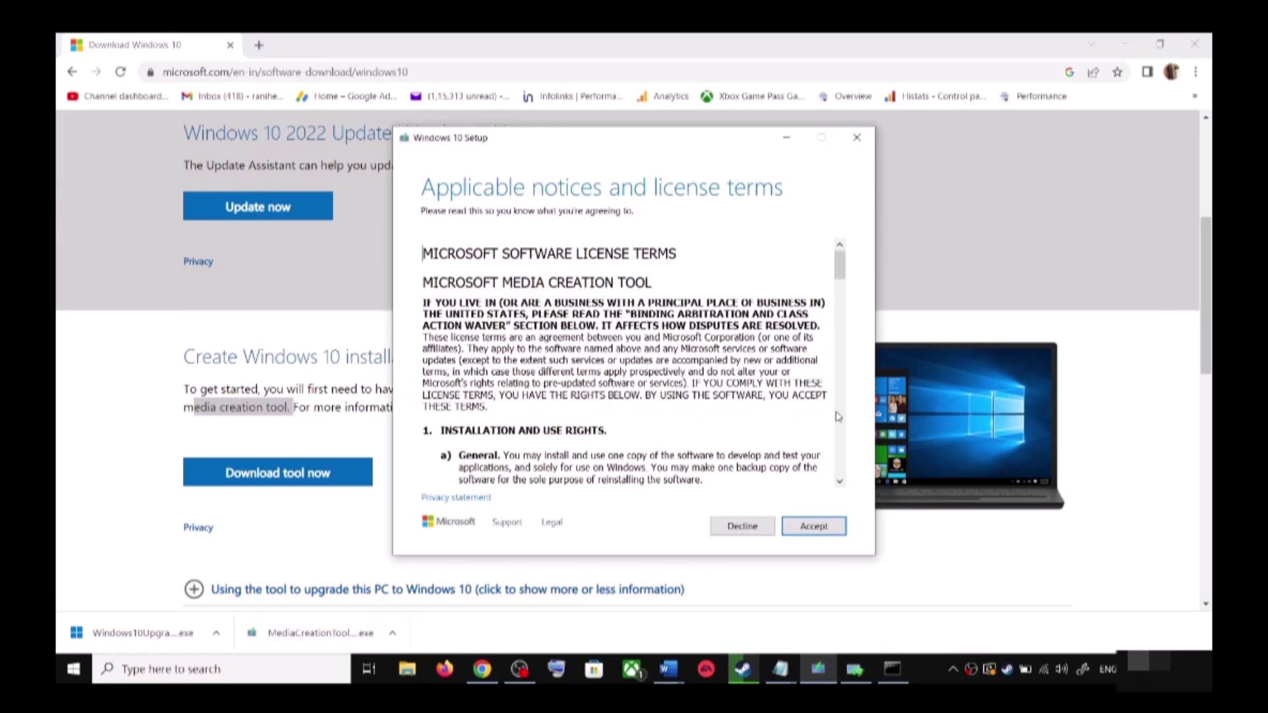
click(816, 526)
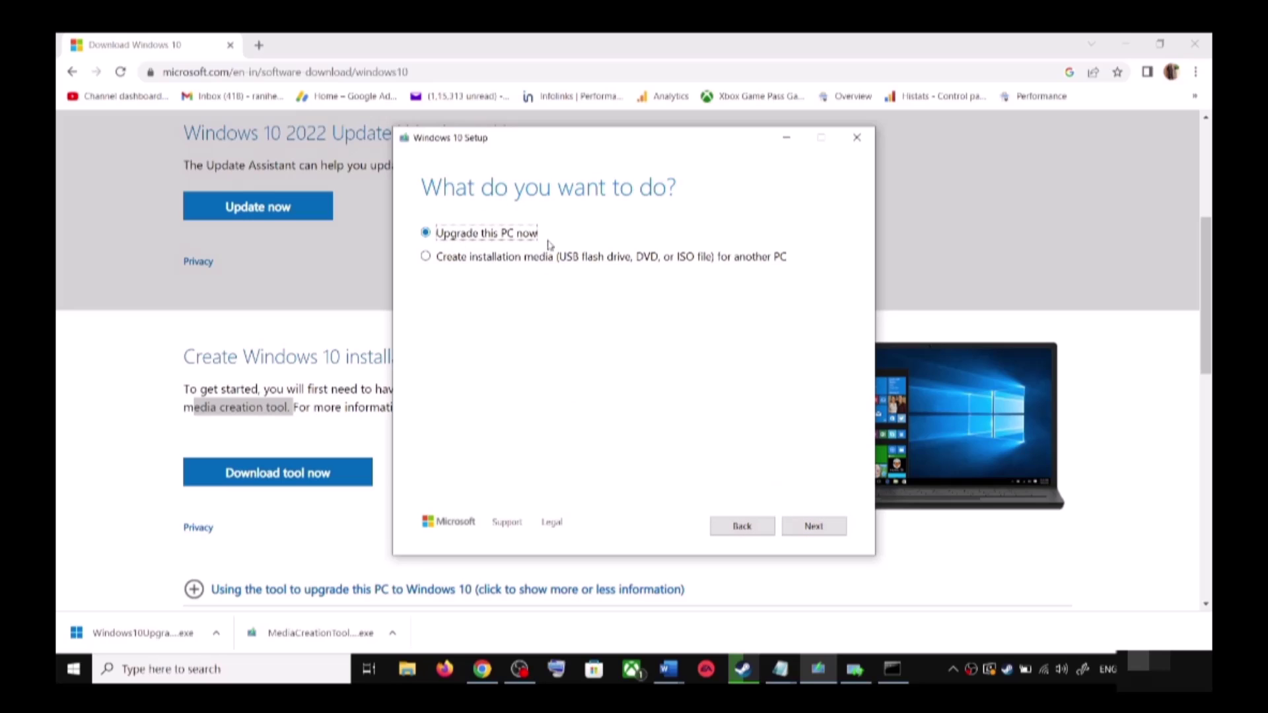
click(818, 521)
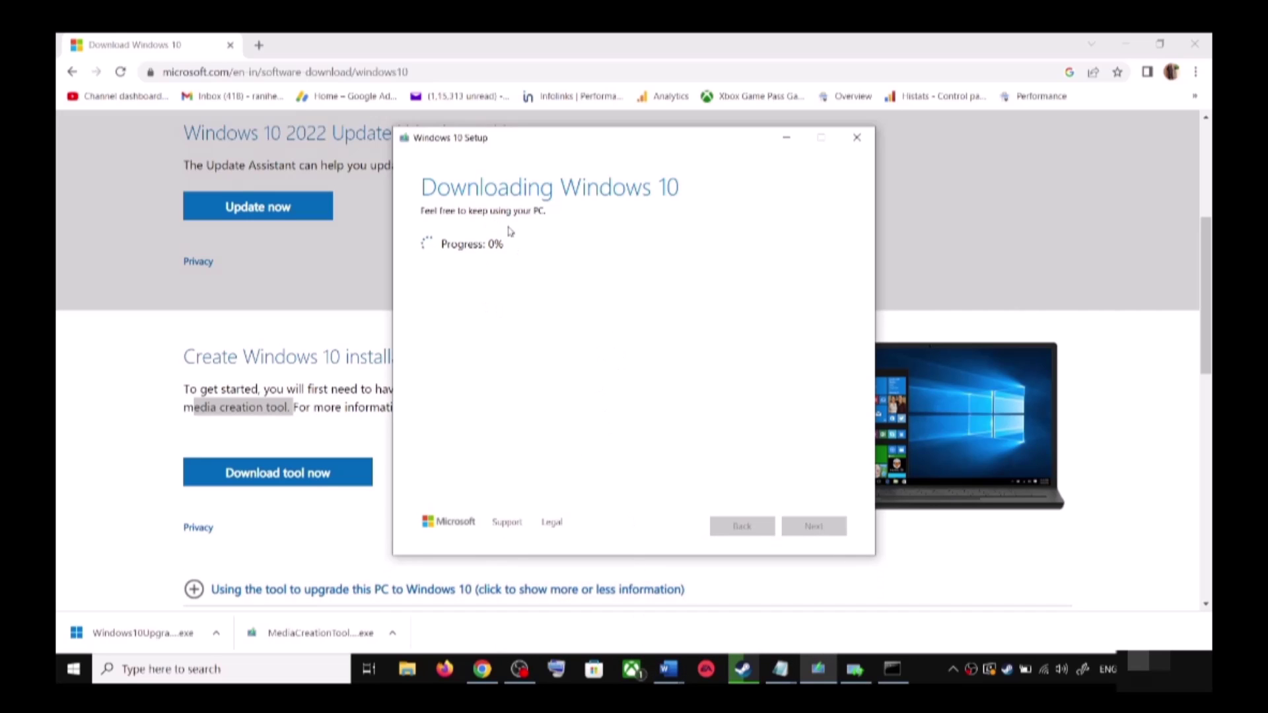
Maximize the Word guide and scroll to its Ready to install screenshot keeping files and apps
mouse_move(680, 680)
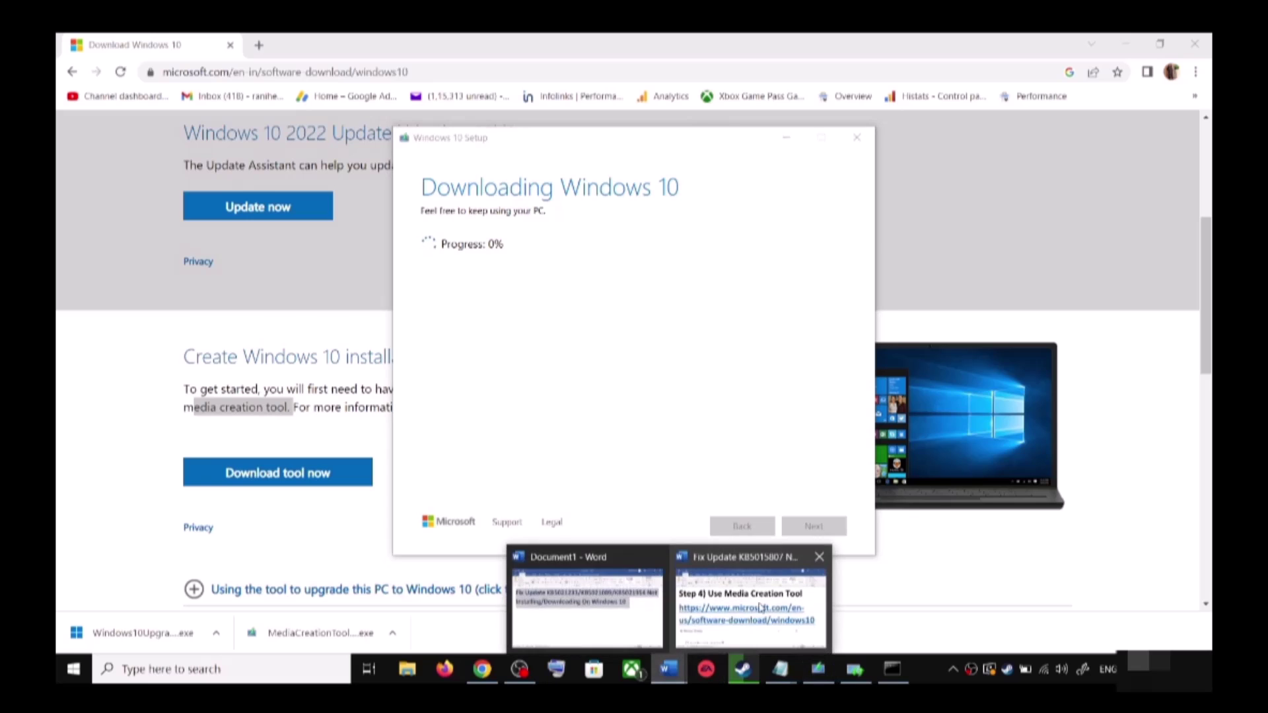
click(740, 608)
scroll(849, 413, down, 3)
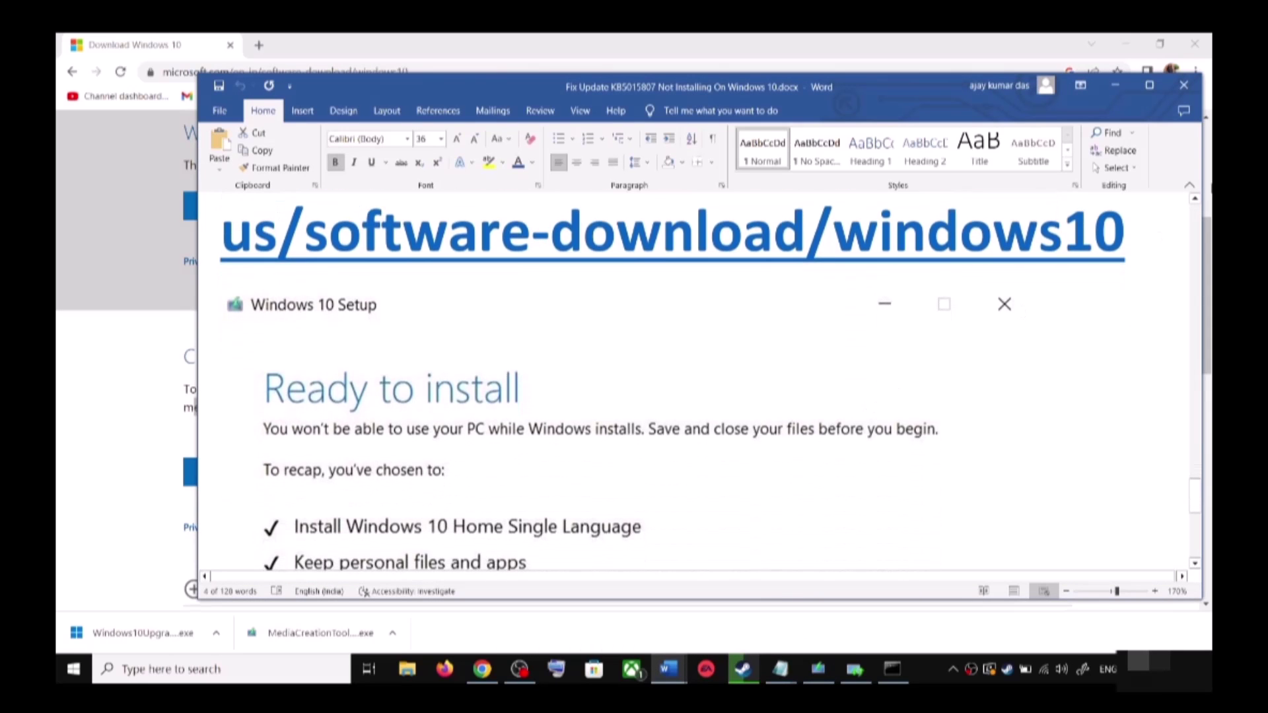
click(1149, 86)
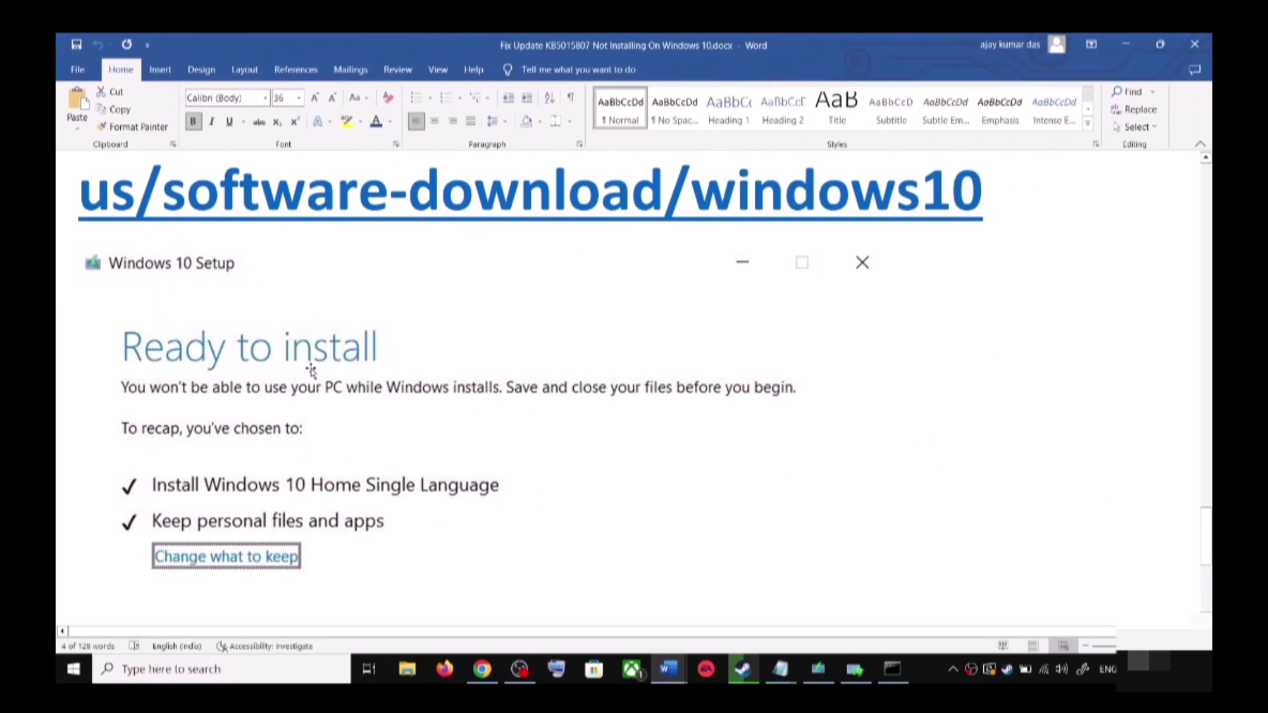
scroll(317, 374, down, 2)
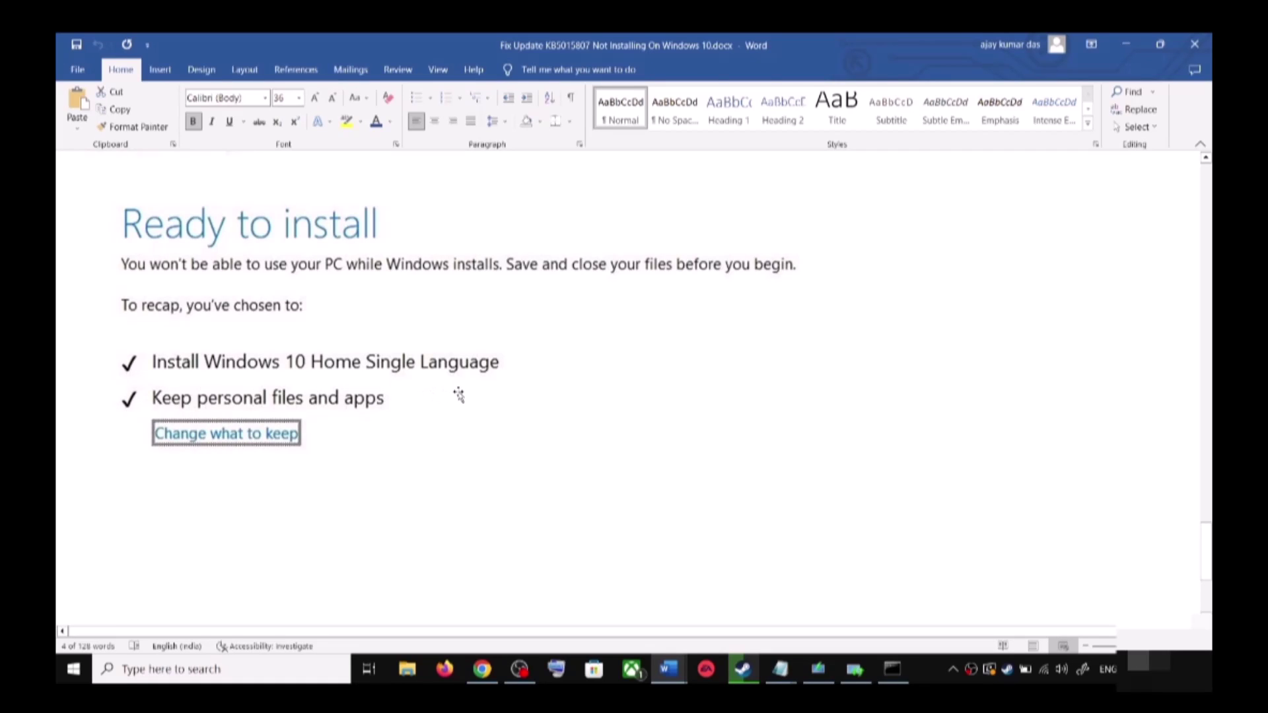
scroll(462, 398, down, 3)
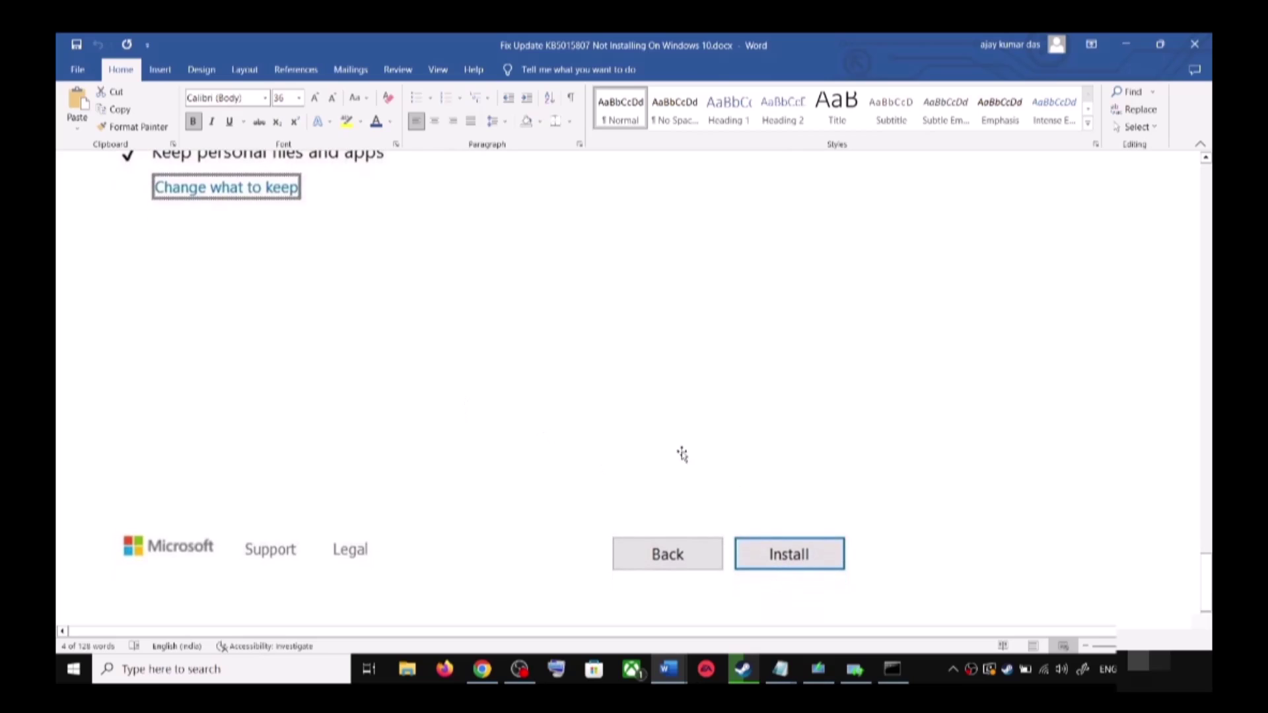
scroll(646, 454, up, 5)
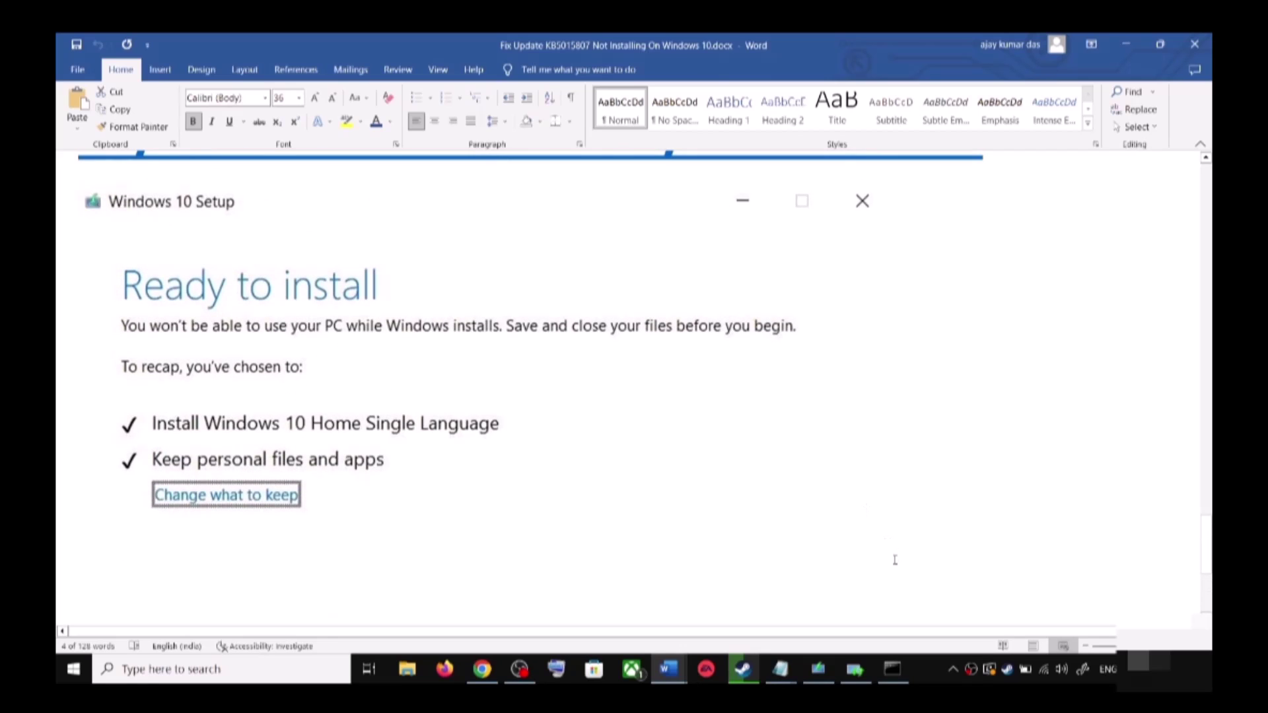
click(938, 671)
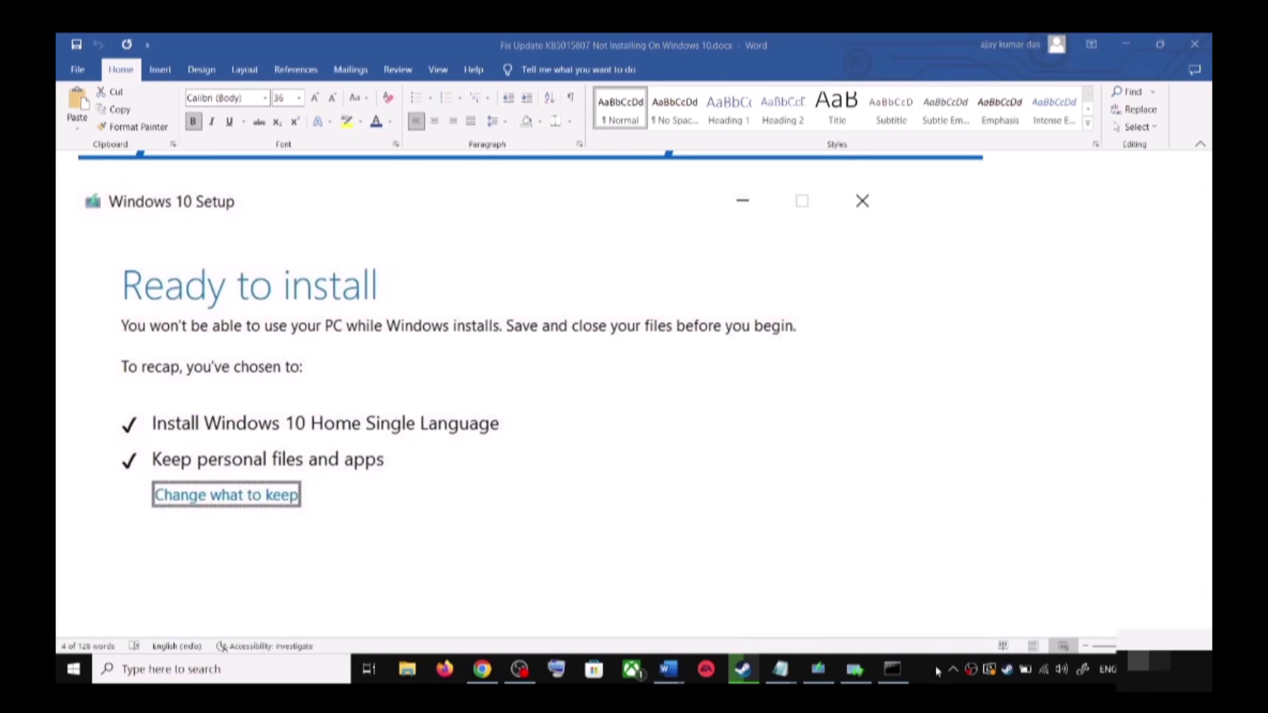